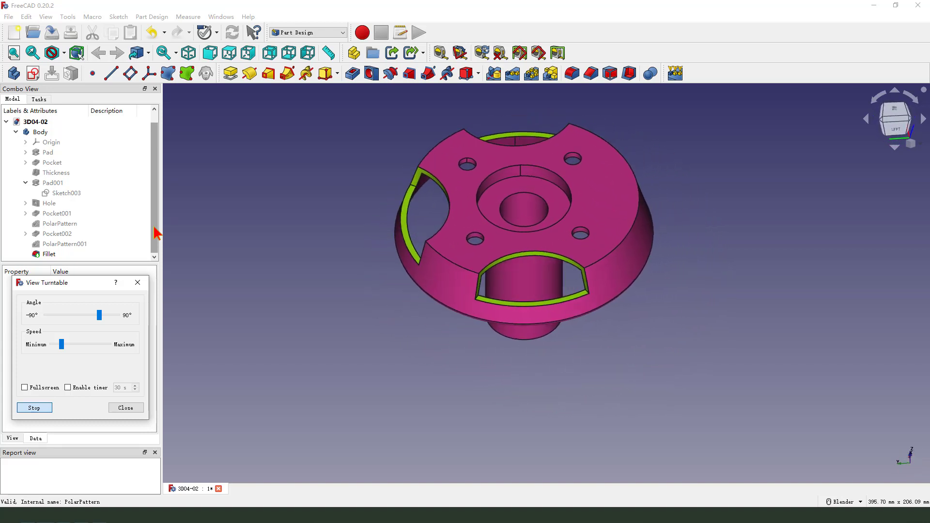
Step: Show the finished flanged hub spinning in turntable view, then switch to the 009.png drawing
left_click(277, 210)
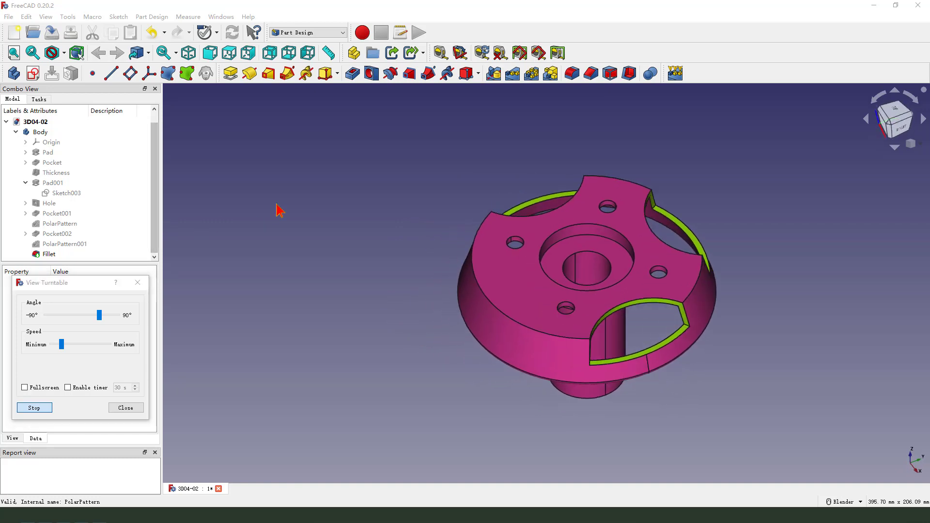
left_click_drag(271, 194, 298, 311)
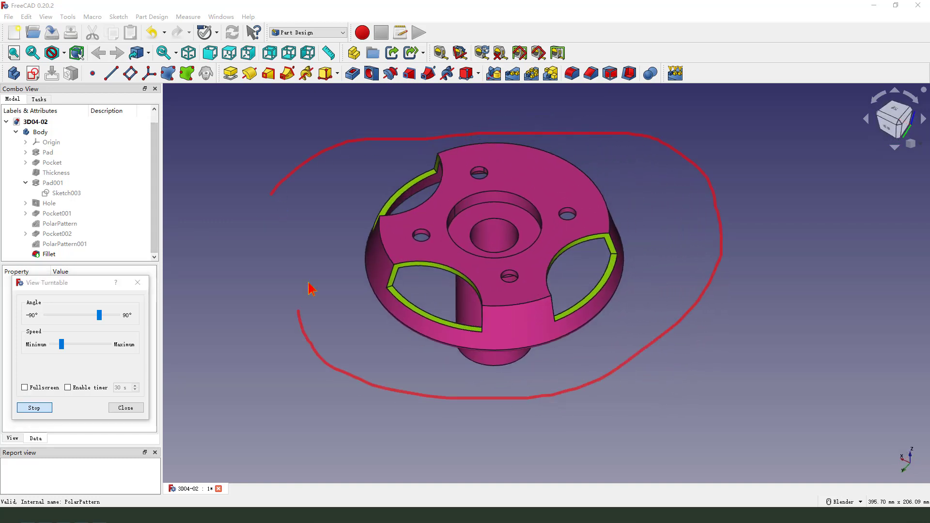
mouse_move(293, 234)
left_mouse_down()
mouse_move(343, 234)
mouse_move(305, 259)
left_mouse_up()
mouse_move(218, 177)
left_mouse_down()
mouse_move(84, 26)
mouse_move(44, 10)
mouse_move(128, 17)
left_mouse_up()
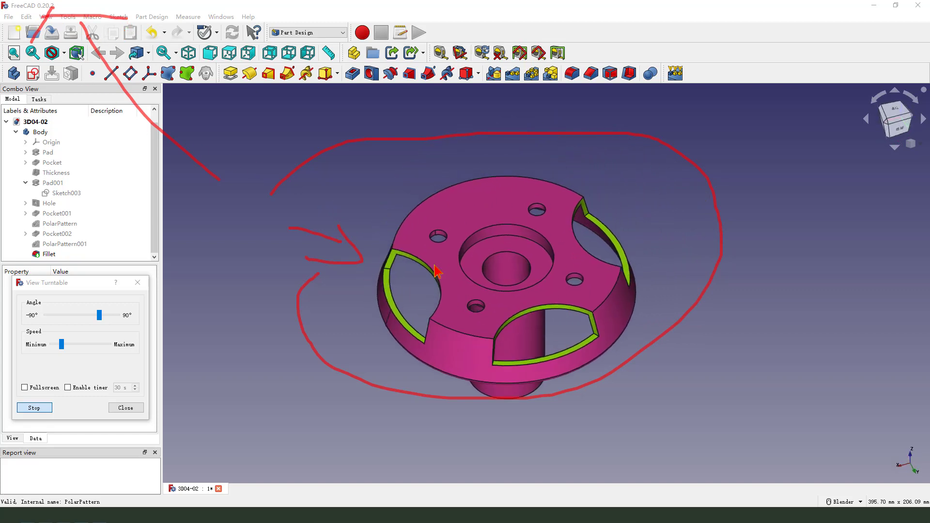
left_click_drag(321, 182, 421, 139)
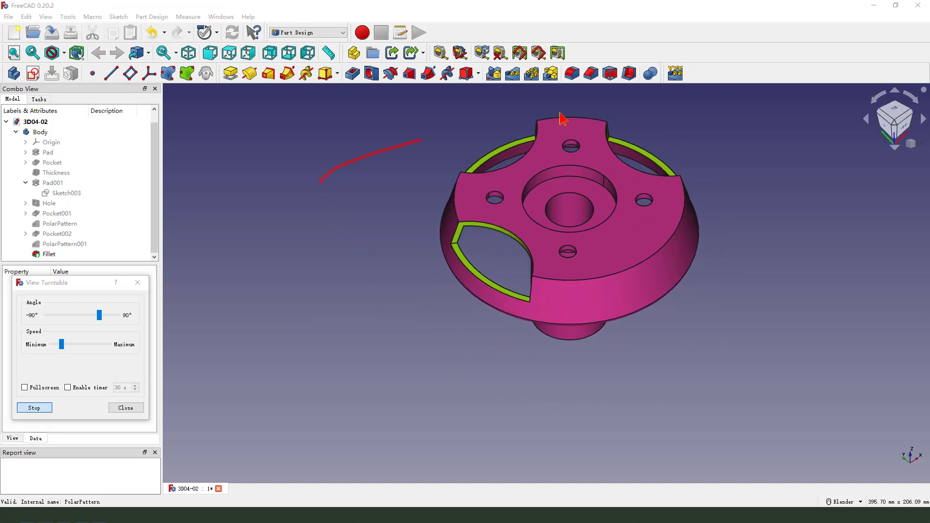
left_click_drag(560, 119, 370, 354)
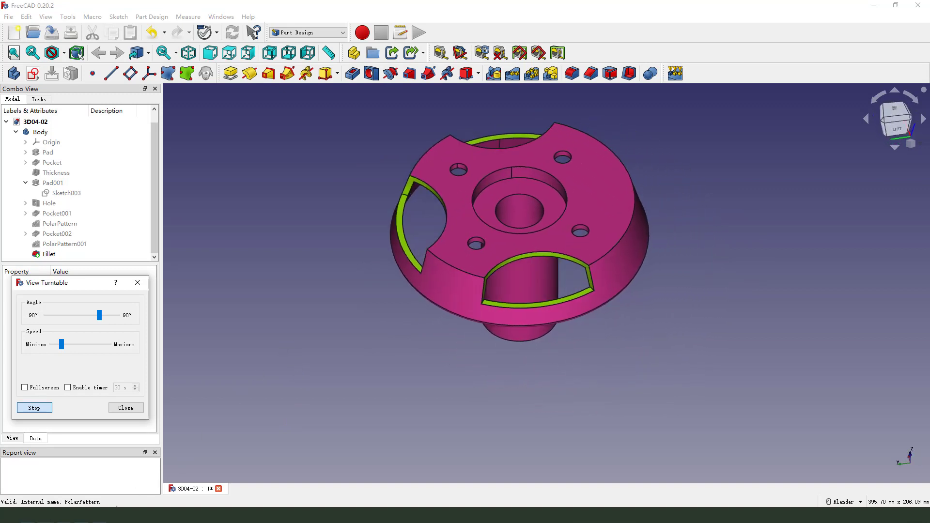
Step: Bring up the 009.png drawing and mark the flange's section view
key("alt+Tab")
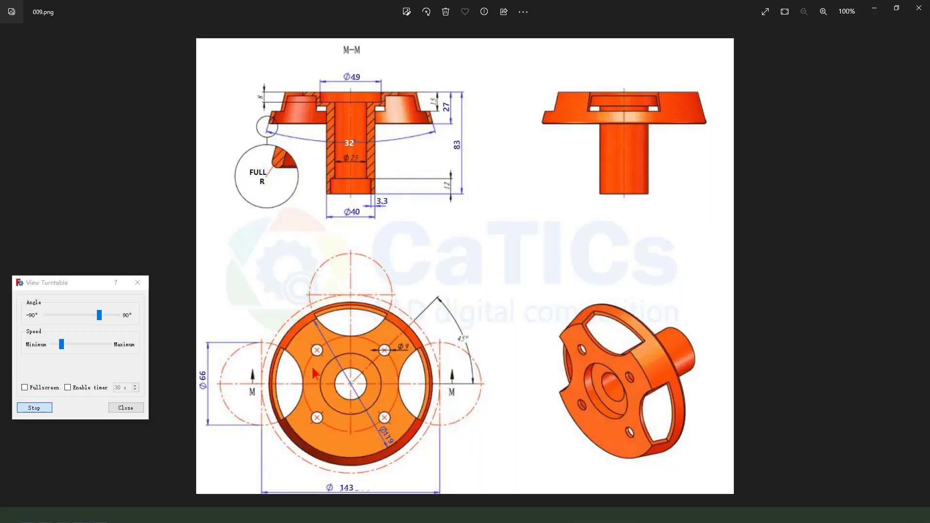
mouse_move(545, 282)
left_mouse_down()
mouse_move(702, 442)
mouse_move(540, 314)
left_mouse_up()
mouse_move(536, 217)
left_mouse_down()
mouse_move(556, 263)
mouse_move(526, 267)
left_mouse_up()
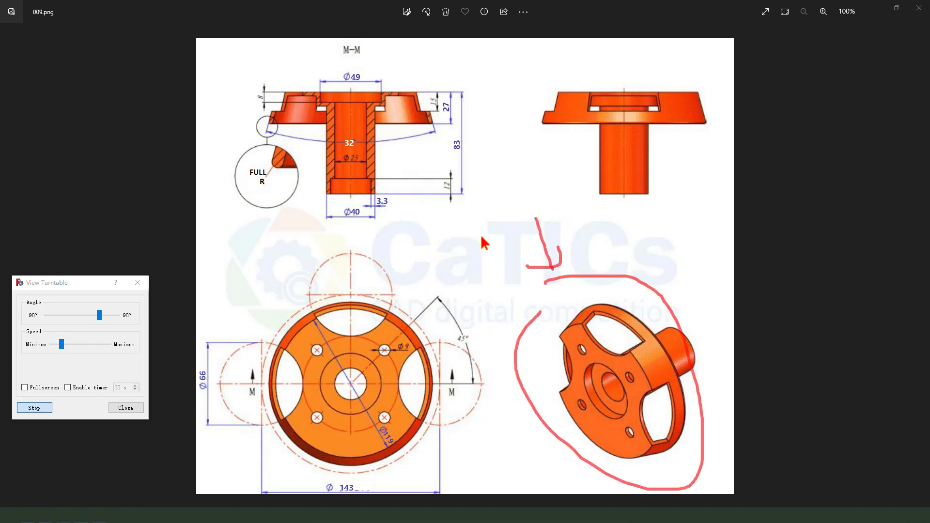
key("Escape")
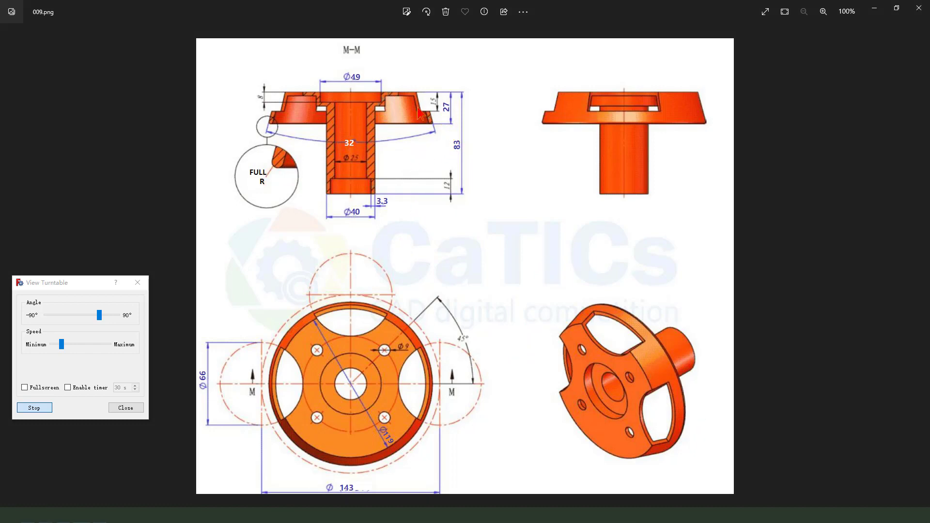
Step: Mark the bolt holes and the 3.3 mm wall step on the drawing
mouse_move(276, 72)
left_mouse_down()
mouse_move(259, 91)
mouse_move(241, 73)
left_mouse_up()
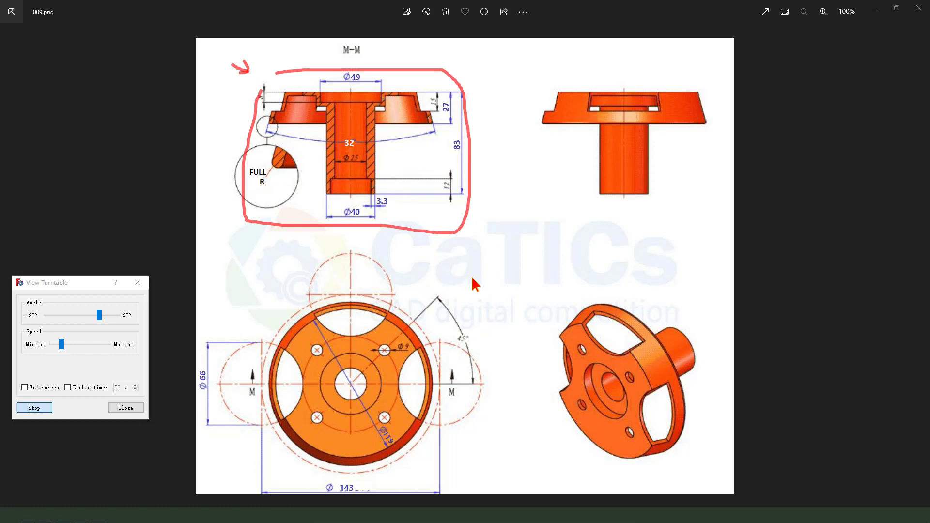
left_click_drag(357, 307, 370, 311)
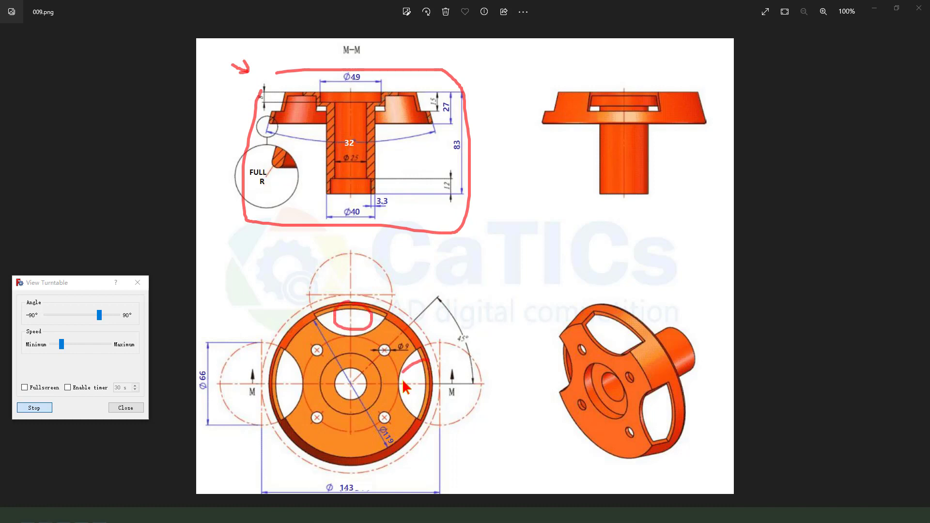
left_click_drag(437, 367, 430, 393)
left_click_drag(255, 345, 275, 392)
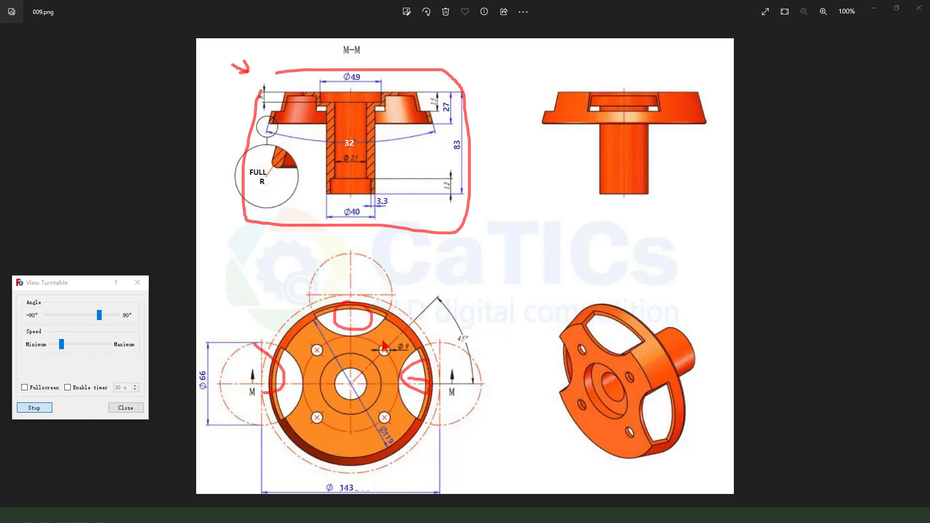
left_click_drag(387, 349, 393, 348)
left_click_drag(313, 346, 304, 356)
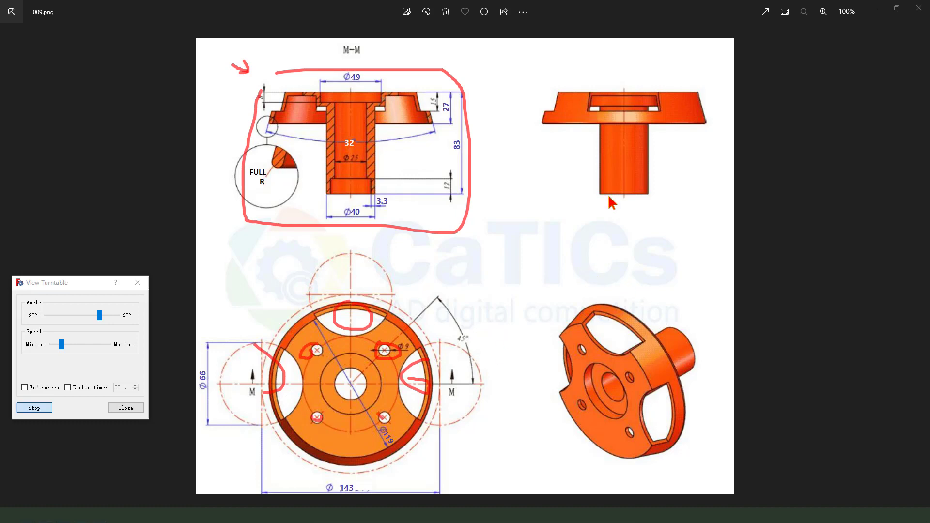
key("e")
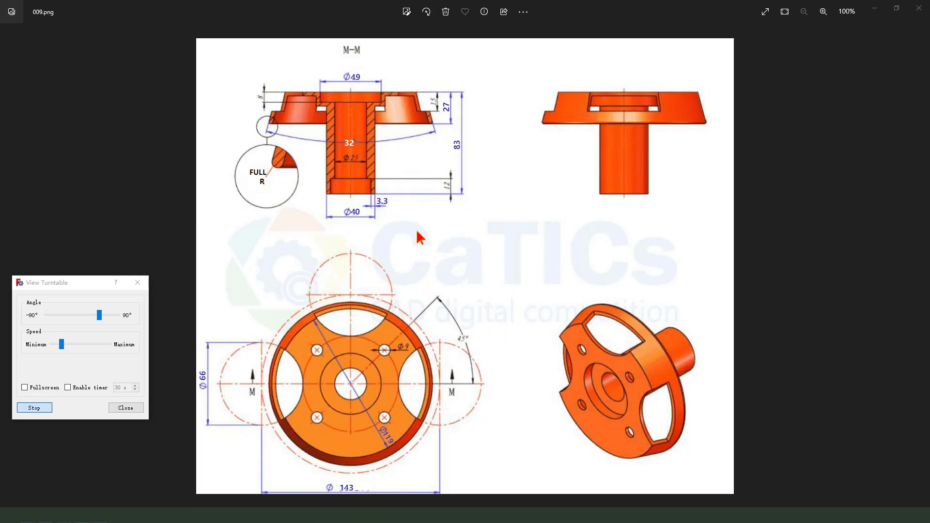
mouse_move(419, 234)
left_mouse_down()
mouse_move(387, 207)
mouse_move(395, 211)
left_mouse_up()
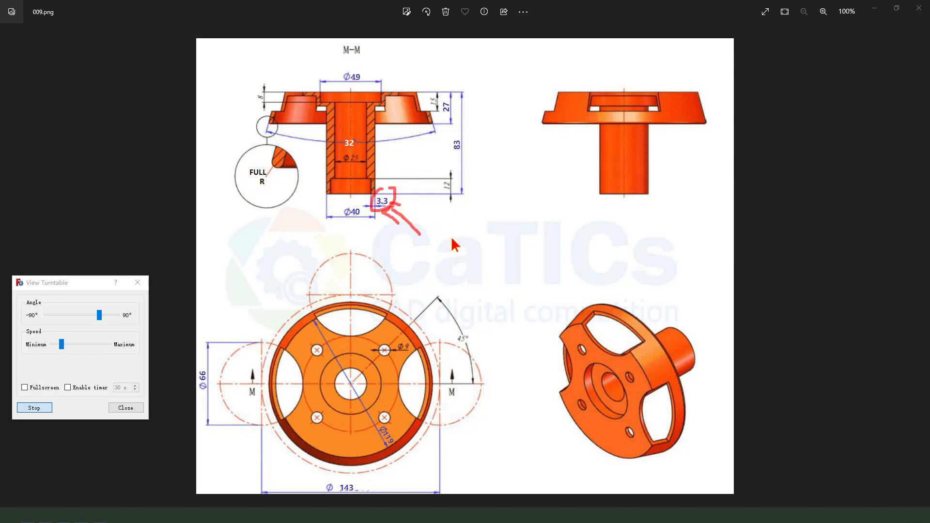
key("e")
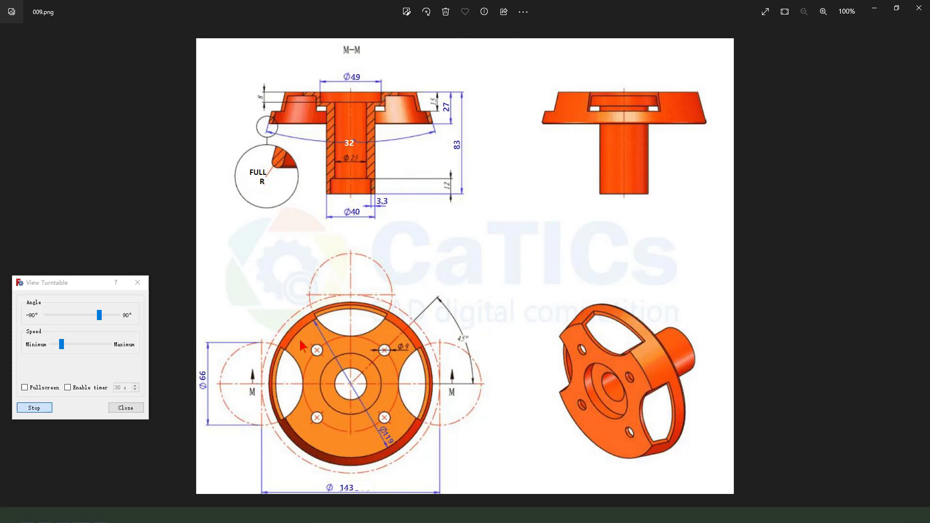
Step: Back in FreeCAD, stop the turntable and create a new document with a Body and a sketch
key("alt+Tab")
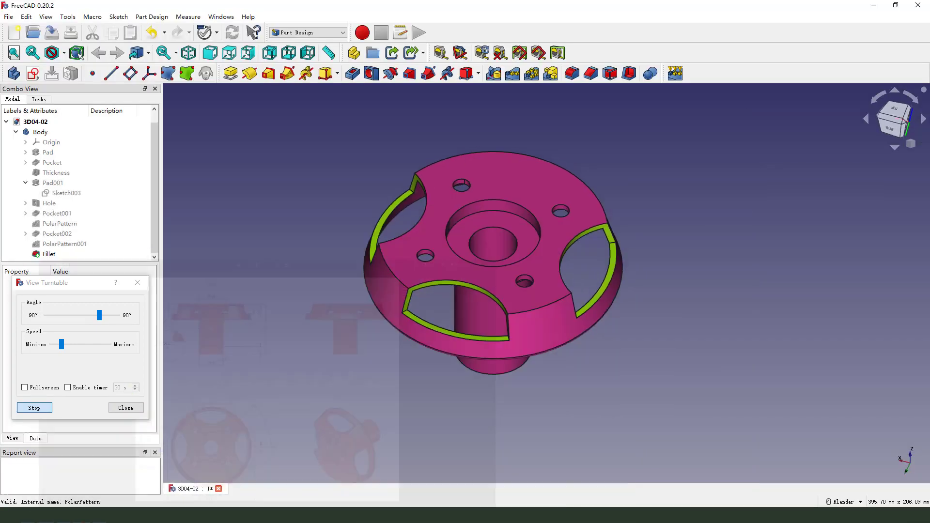
left_click(126, 408)
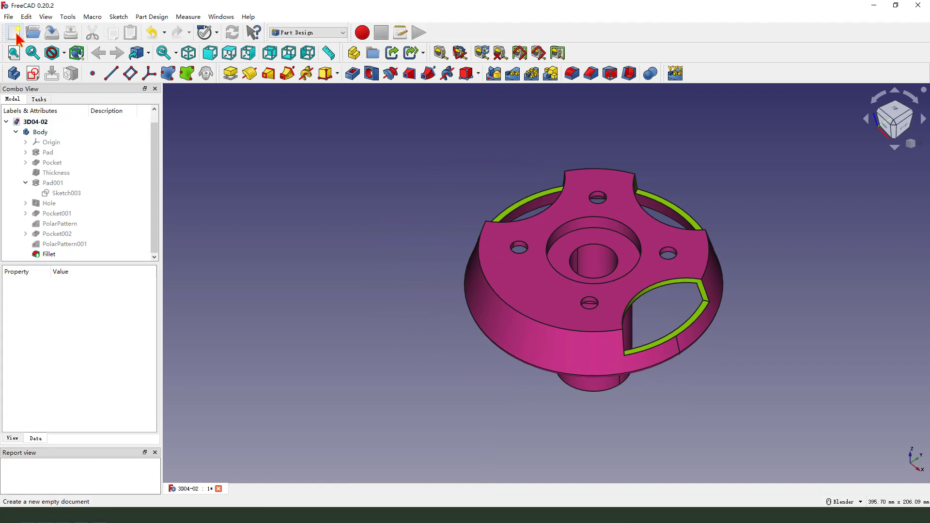
left_click(16, 34)
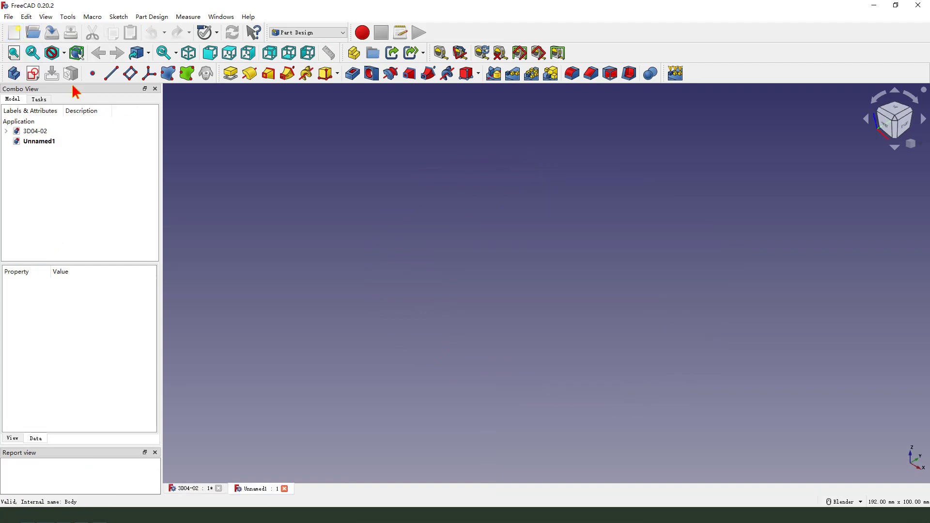
left_click(14, 74)
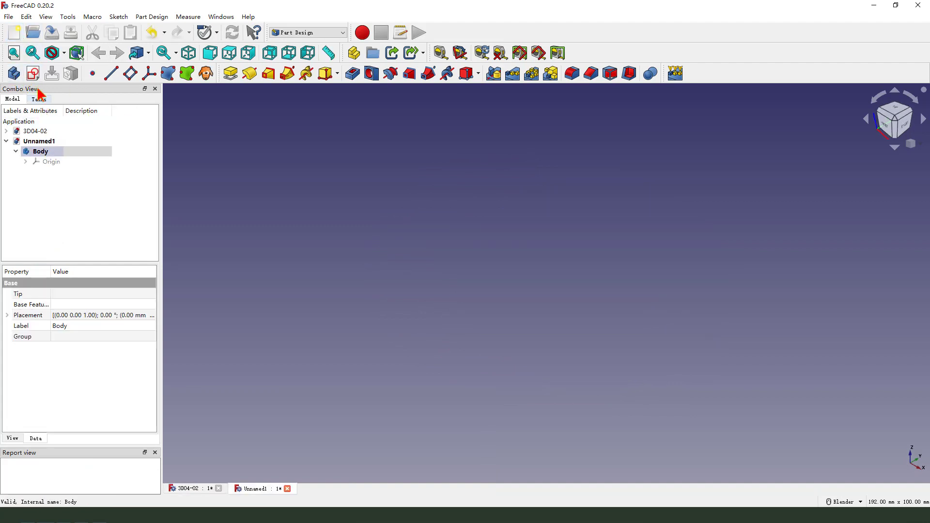
left_click(32, 73)
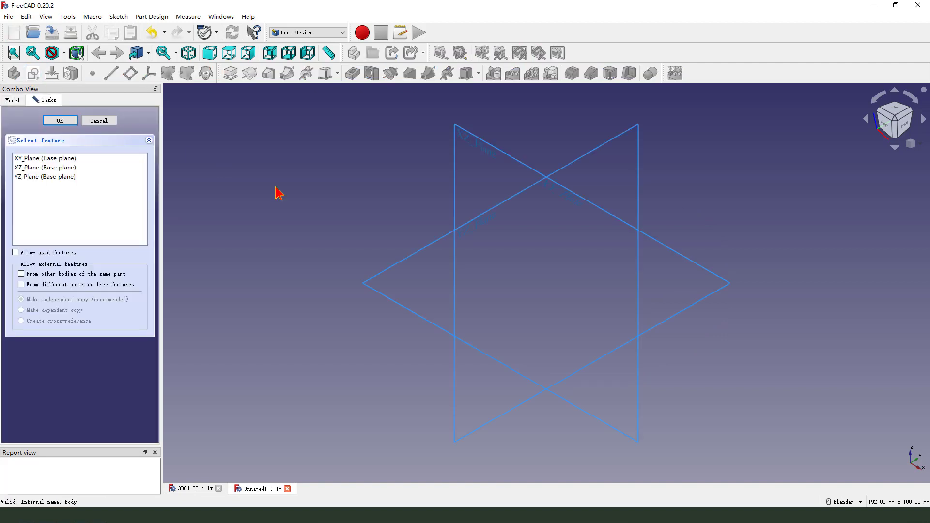
Step: On XY_Plane, draw an origin-centred circle with a 119 mm diameter constraint, then close the sketch
left_click(385, 275)
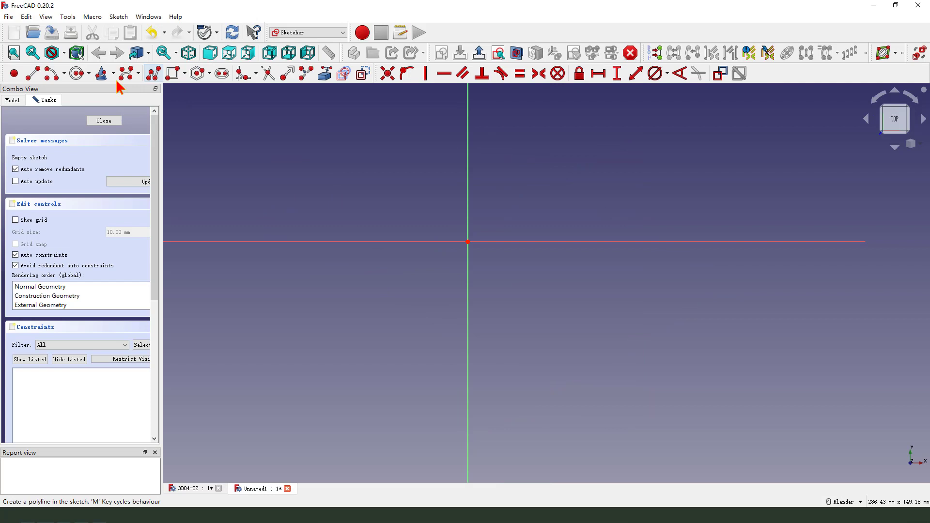
left_click(78, 74)
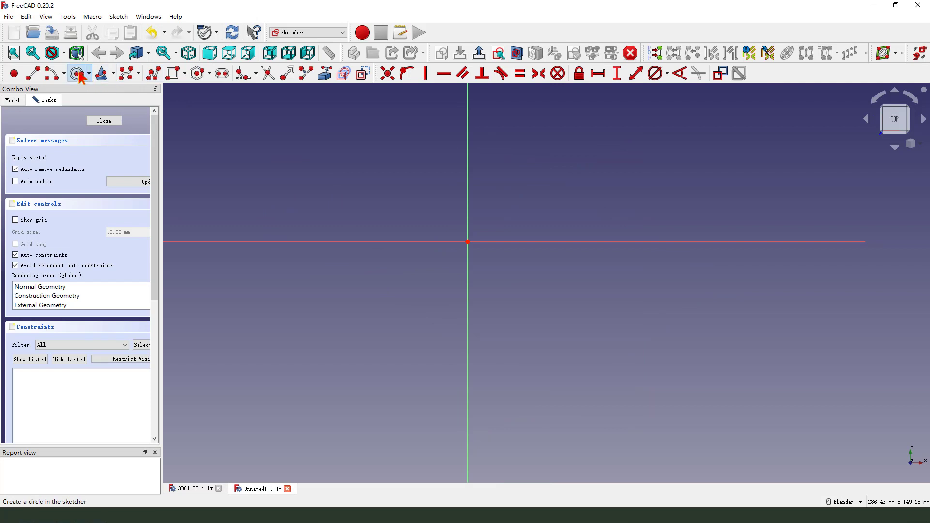
left_click(467, 242)
left_click(522, 199)
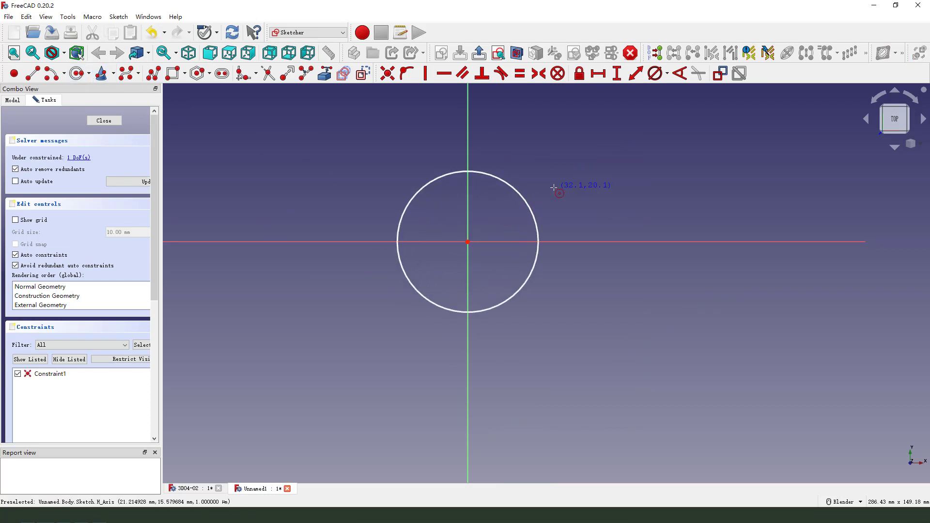
left_click(522, 195)
left_click(654, 74)
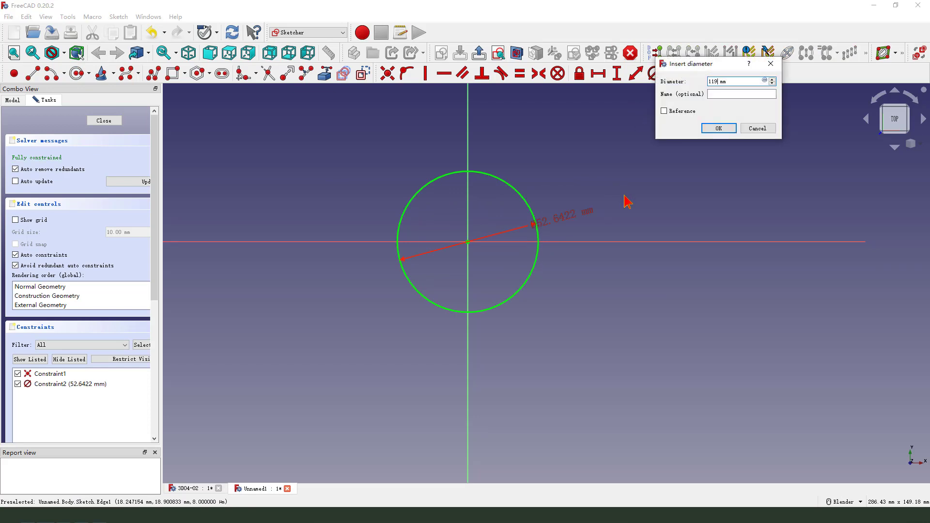
left_click(718, 128)
scroll(565, 255, "down", 3)
left_click_drag(622, 212, 628, 198)
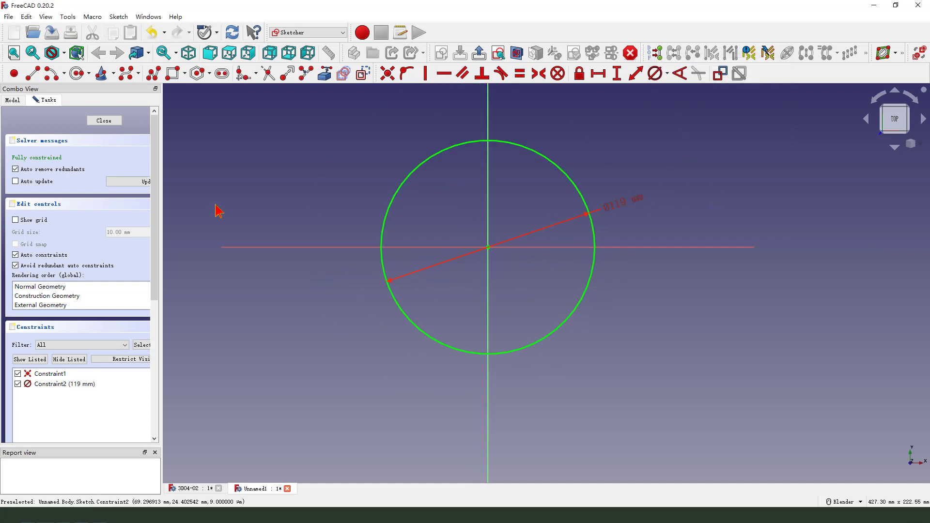
scroll(375, 196, "down", 1)
scroll(426, 182, "up", 1)
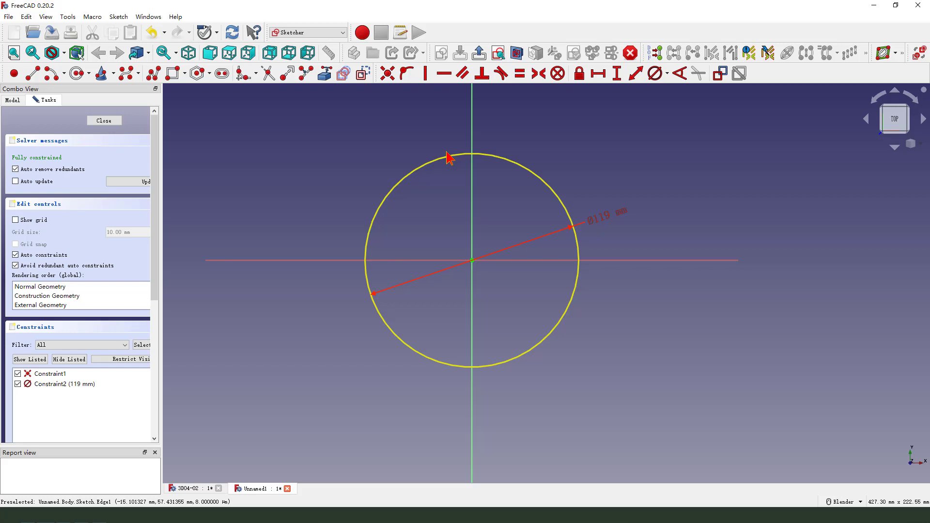
left_click(479, 58)
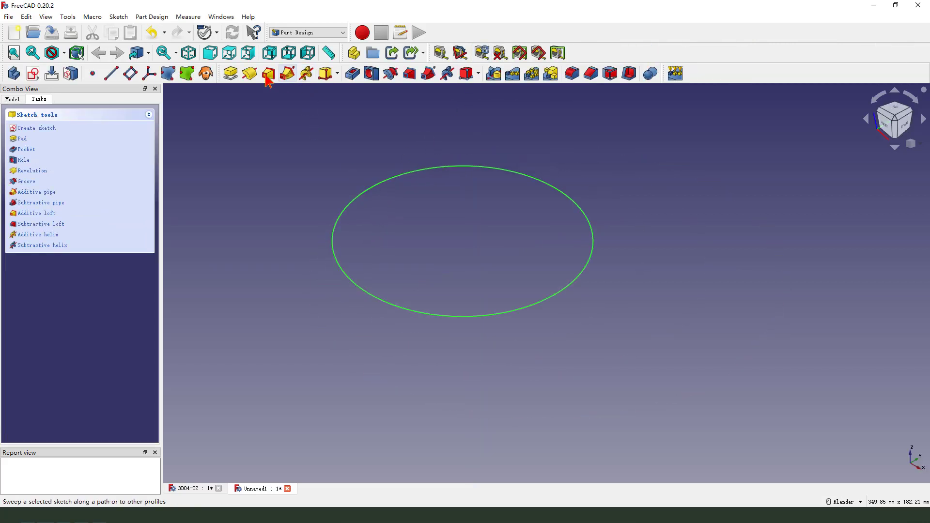
Step: Pad the circle 27 mm with the direction reversed
left_click(231, 73)
type("27")
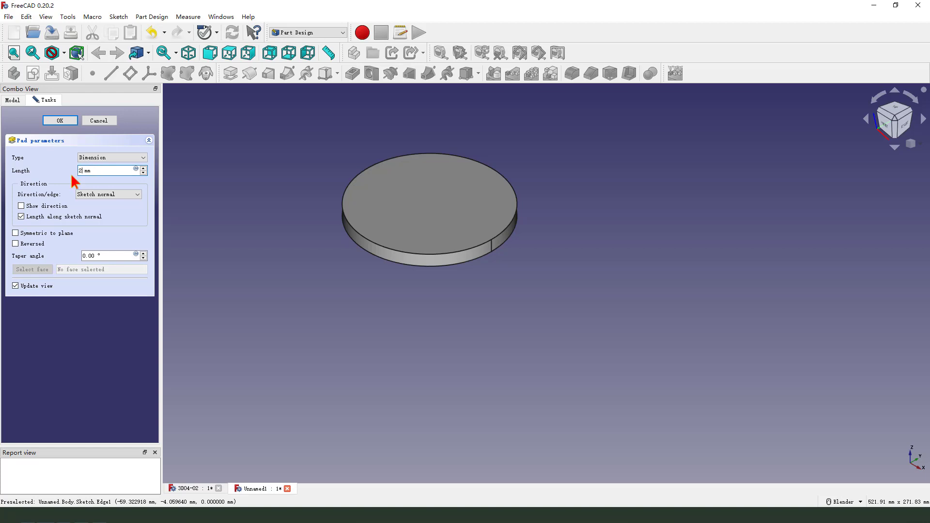
left_click(17, 245)
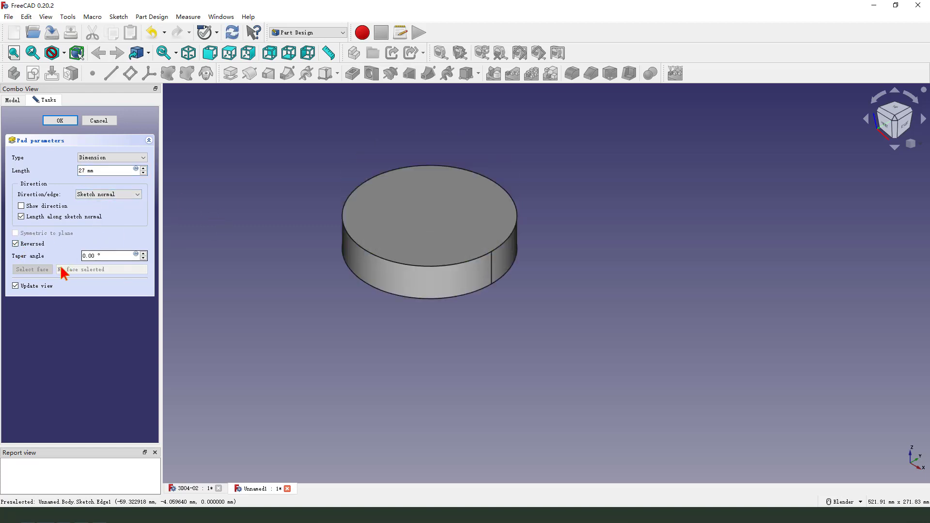
left_click_drag(73, 250, 101, 246)
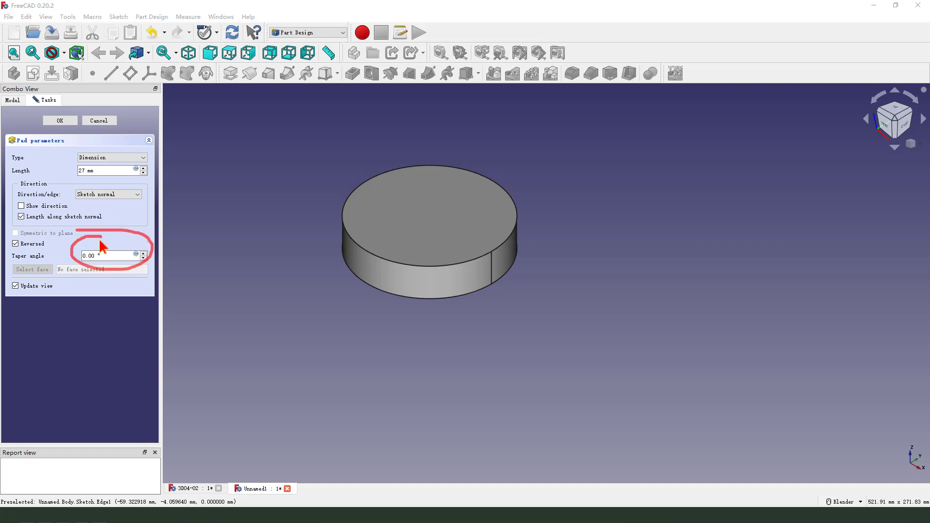
key("Escape")
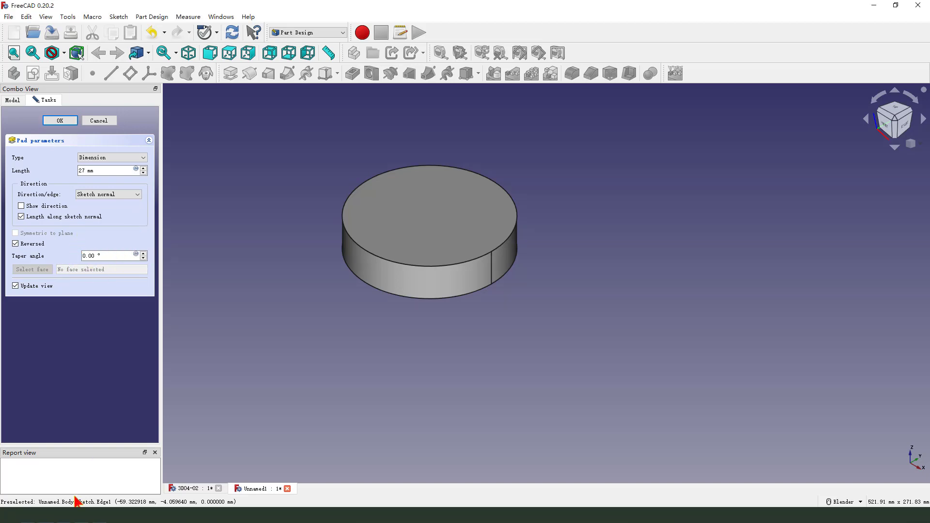
Step: Check the 32° taper dimension on the reference drawing, then return to the pad settings
left_click(73, 472)
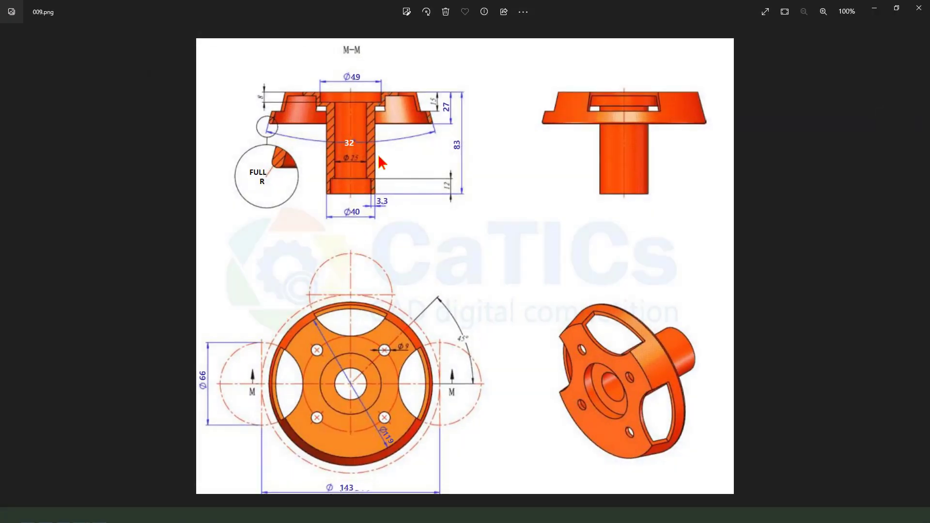
left_click_drag(355, 130, 358, 152)
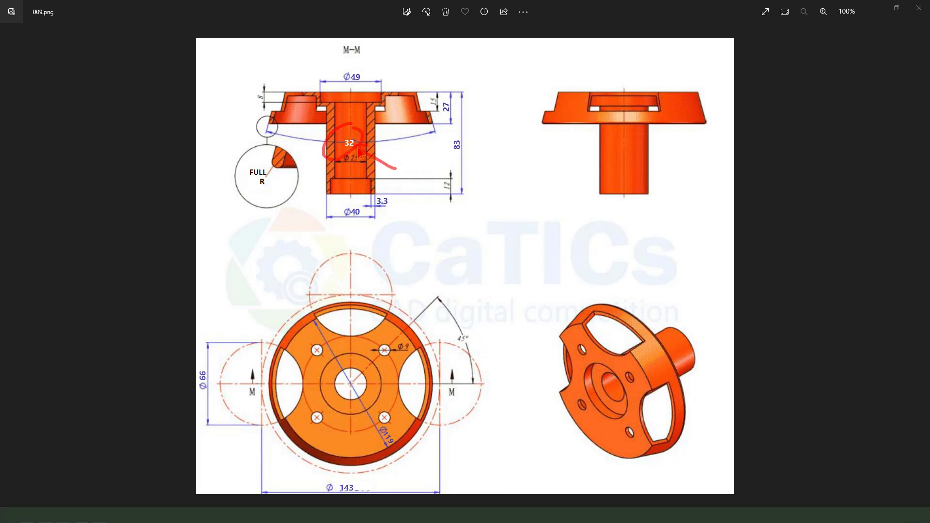
key("Escape")
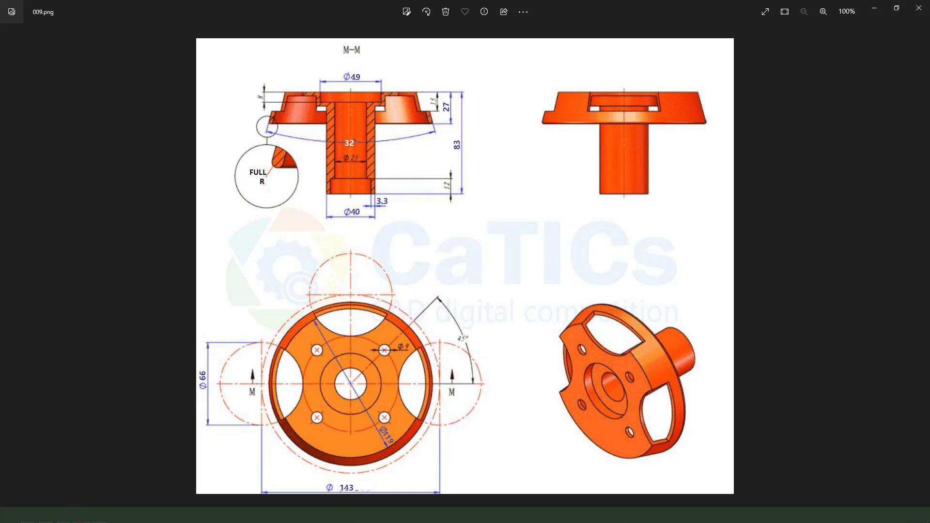
key("alt+Tab")
Step: Give the 27 mm pad a 32/2° taper angle and confirm it
left_click_drag(98, 256, 86, 257)
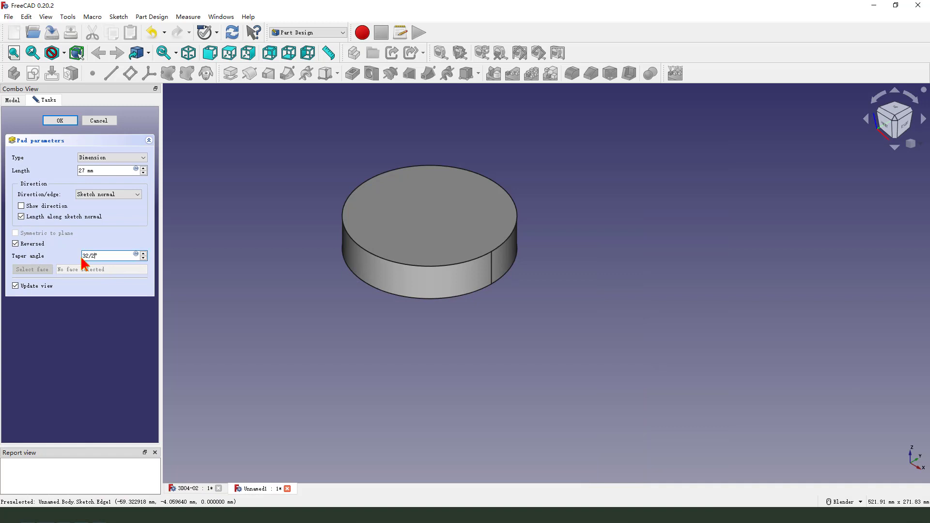
key("ctrl+2")
left_click_drag(73, 241, 76, 240)
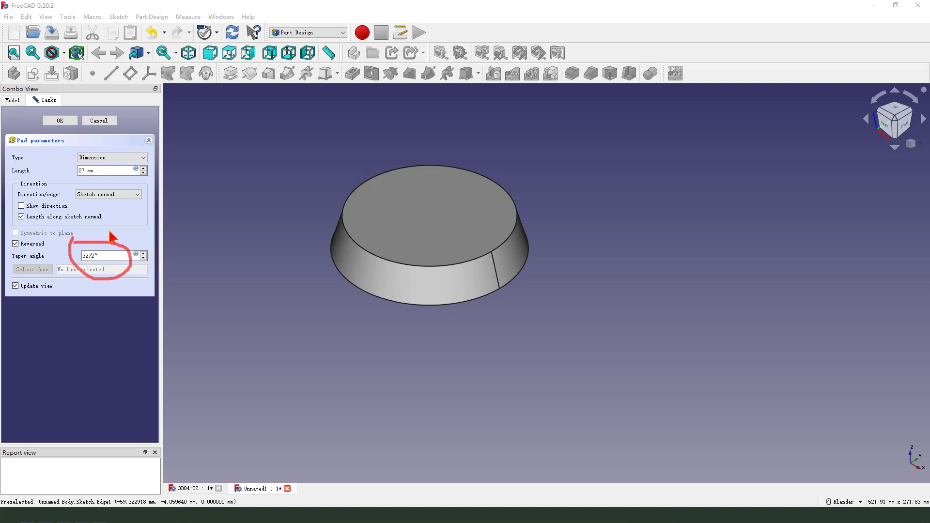
mouse_move(125, 218)
left_mouse_down()
mouse_move(105, 236)
mouse_move(119, 234)
left_mouse_up()
left_click_drag(251, 211, 316, 246)
mouse_move(142, 285)
left_mouse_down()
mouse_move(294, 287)
mouse_move(265, 301)
left_mouse_up()
key("Escape")
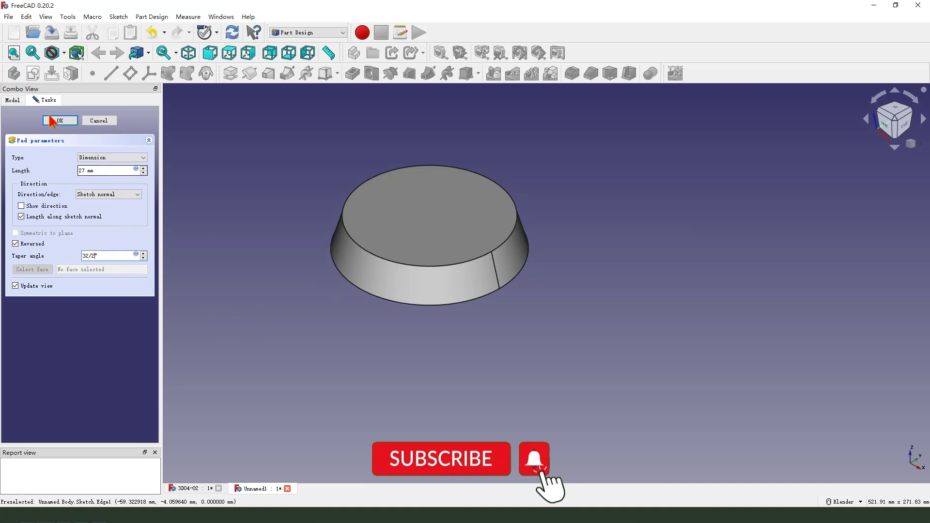
left_click(95, 125)
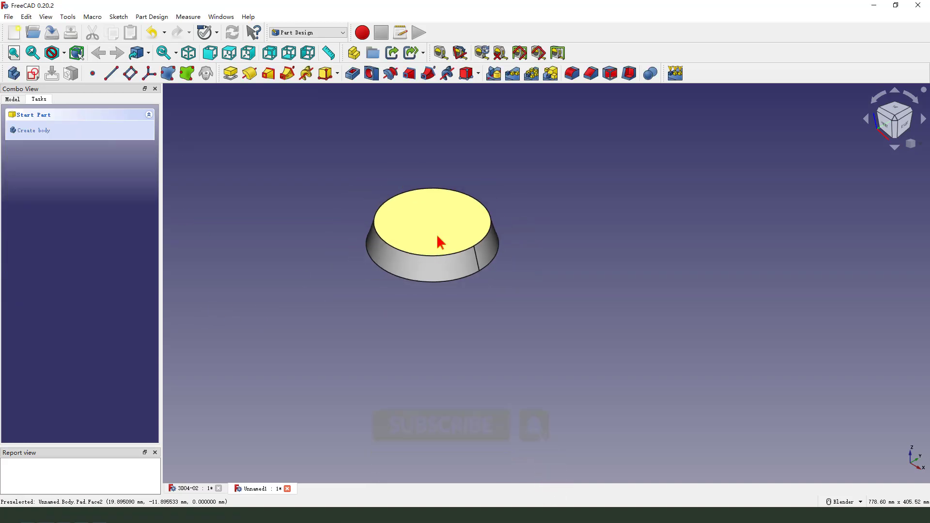
Step: On the pad's top face, sketch an origin-centred circle of 49 mm diameter
left_click(420, 211)
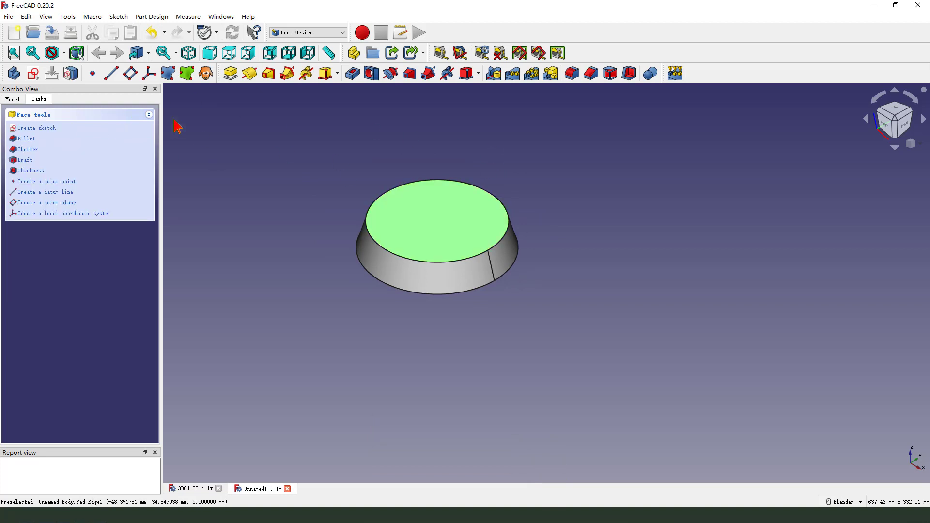
left_click(34, 73)
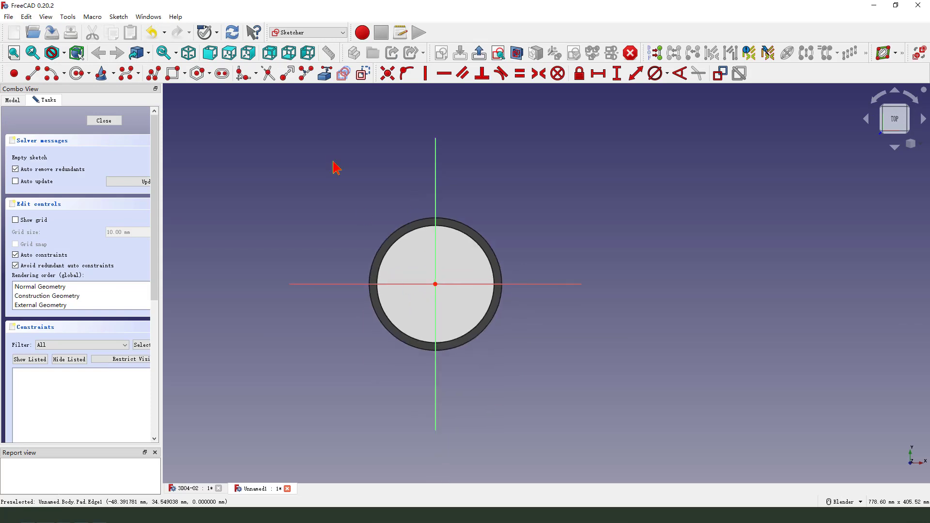
left_click(79, 74)
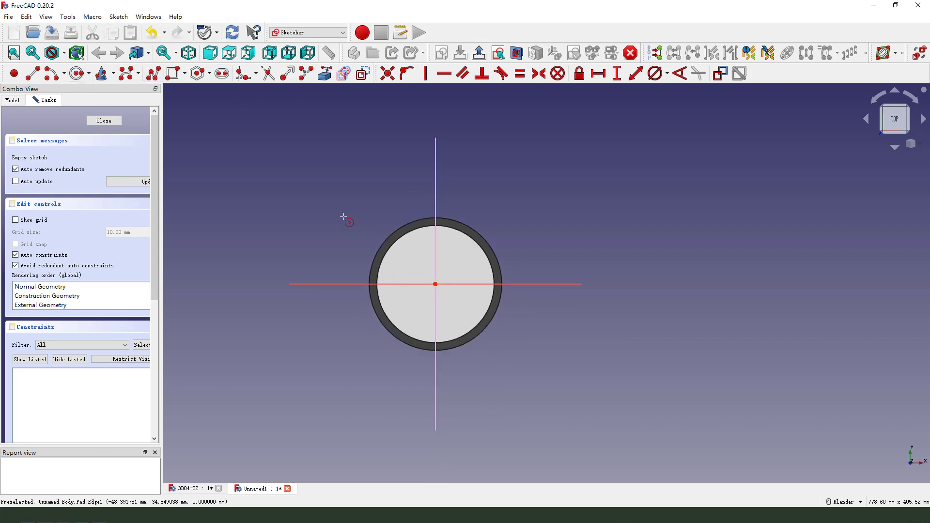
left_click(436, 284)
left_click(466, 272)
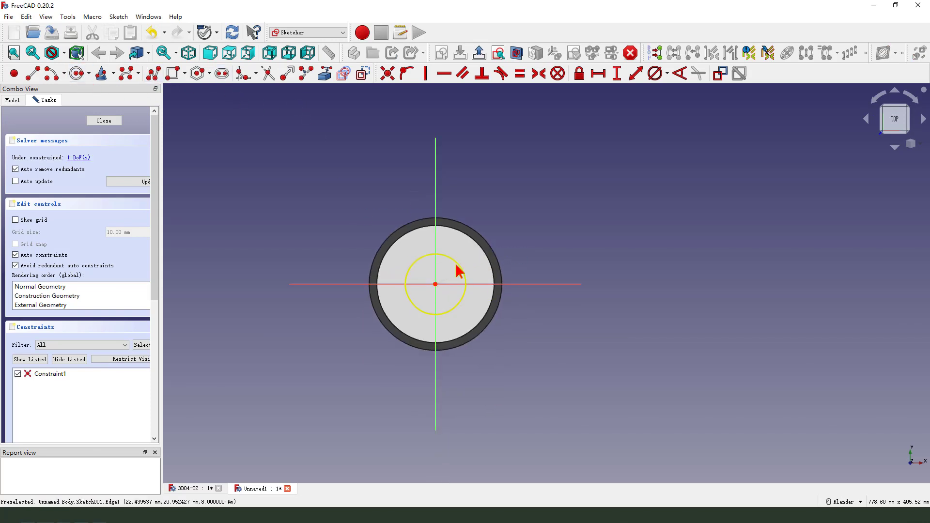
key("Escape")
left_click(654, 73)
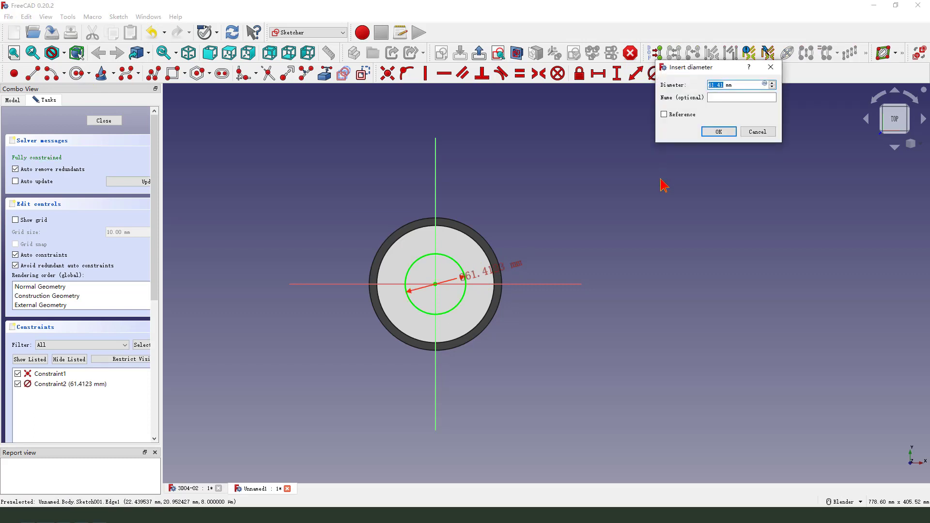
type("9")
key("Return")
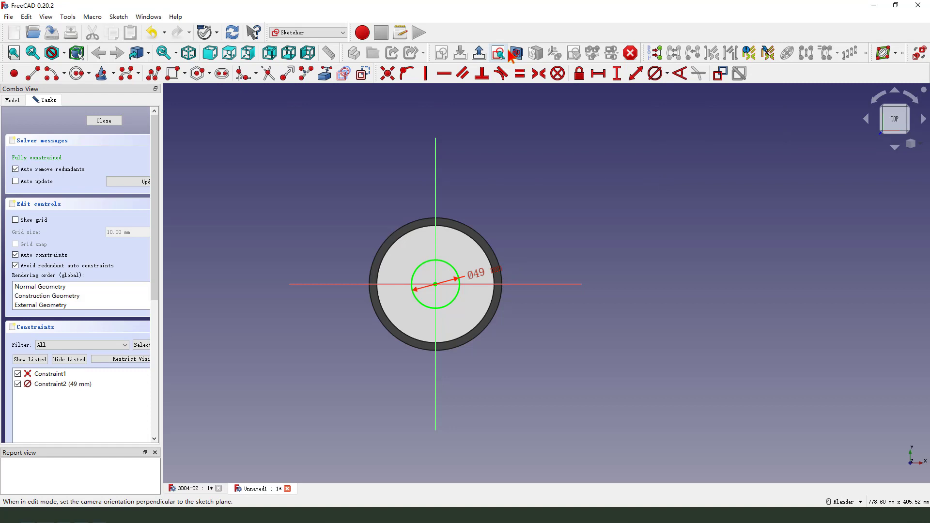
left_click(478, 53)
scroll(432, 215, "up", 2)
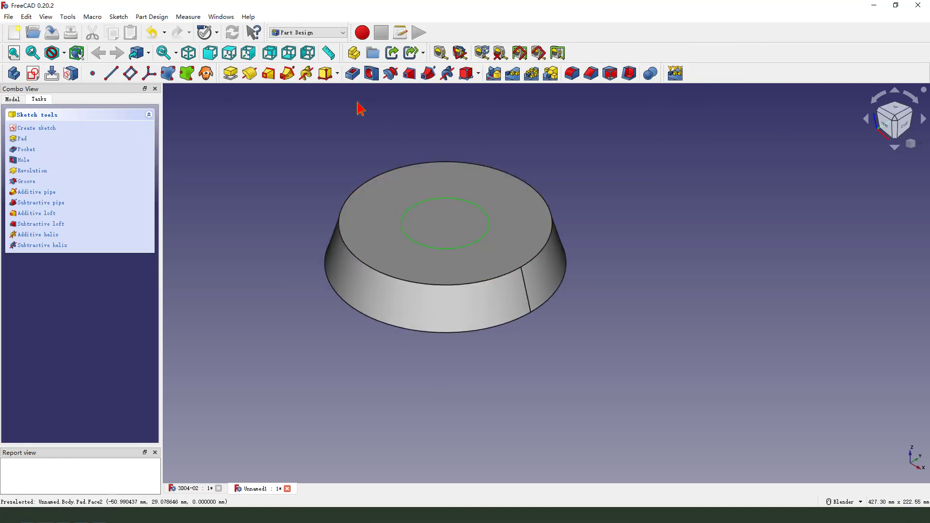
Step: Pocket the 49 mm circle 8 mm deep and orbit to view the underside
left_click(356, 76)
type("8")
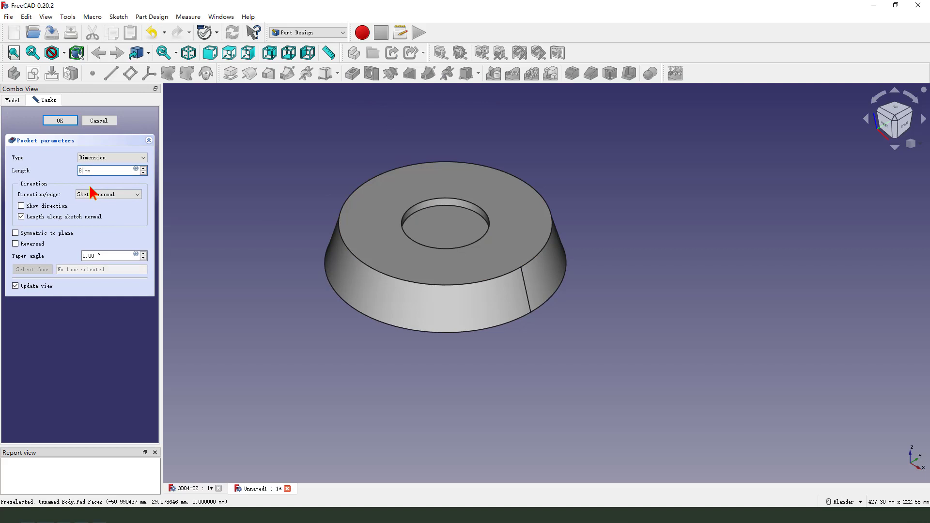
key("Return")
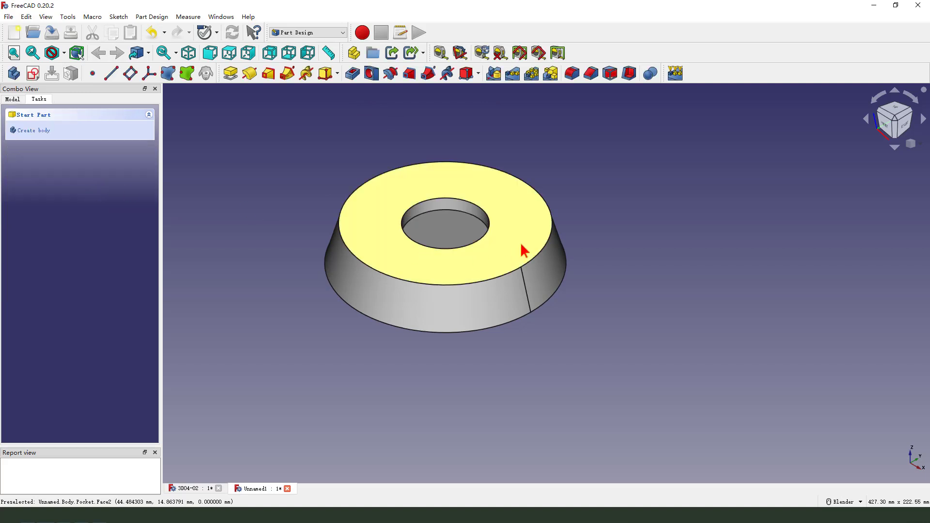
scroll(519, 249, "up", 1)
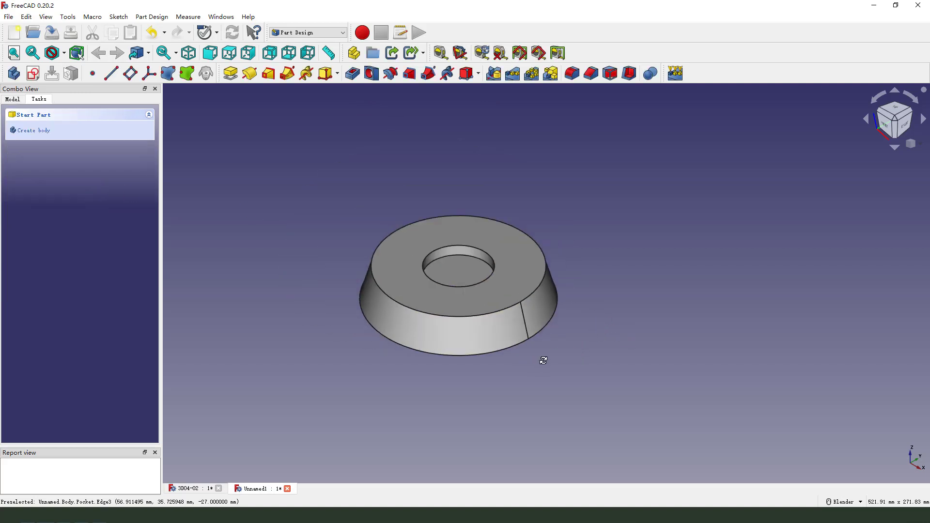
middle_click_drag(540, 359, 555, 280)
scroll(570, 324, "up", 1)
mouse_move(571, 325)
middle_mouse_down()
mouse_move(566, 315)
mouse_move(513, 319)
middle_mouse_up()
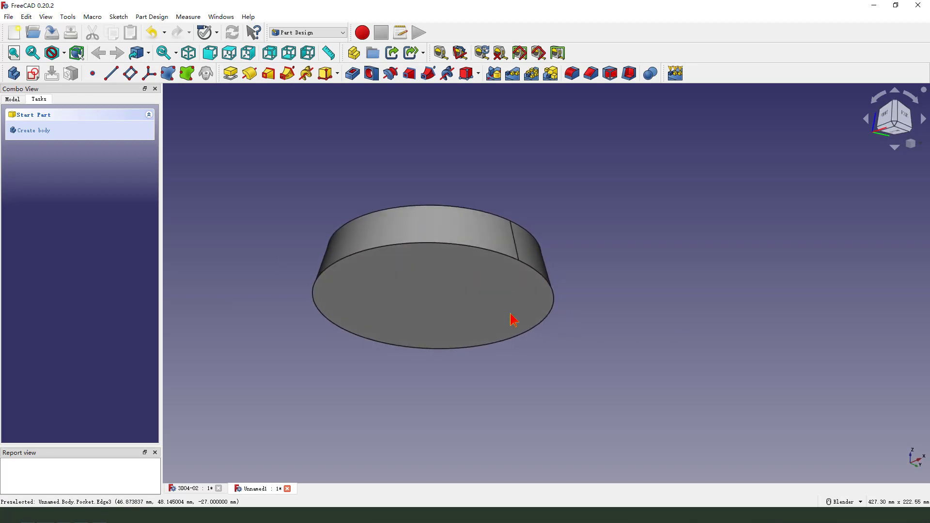
Step: Apply a Thickness feature that removes the disc's bottom face
left_click(443, 283)
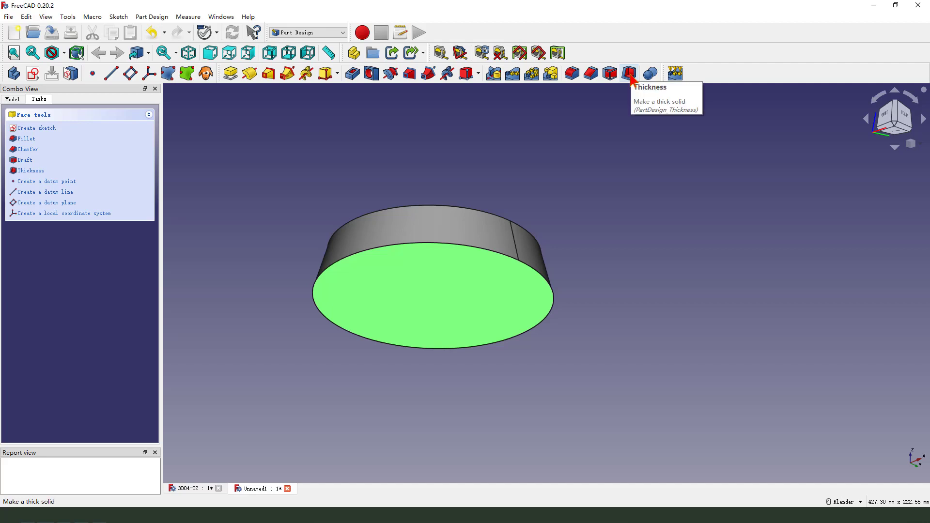
mouse_move(661, 166)
left_mouse_down()
mouse_move(654, 102)
mouse_move(638, 84)
mouse_move(647, 92)
left_mouse_up()
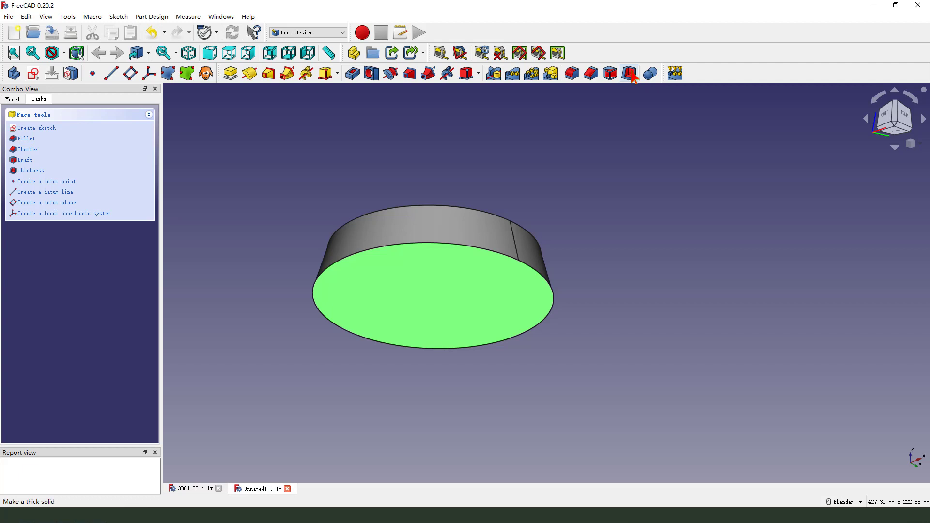
left_click(629, 73)
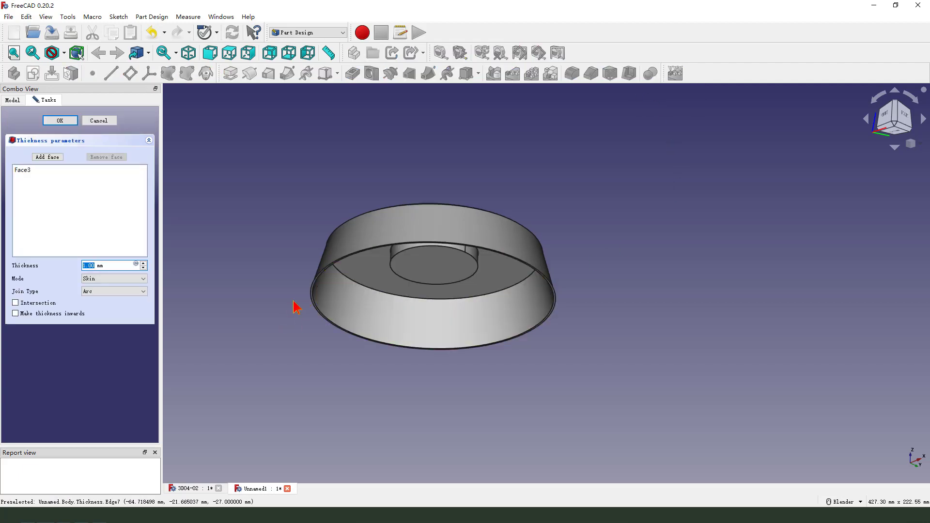
scroll(294, 307, "up", 2)
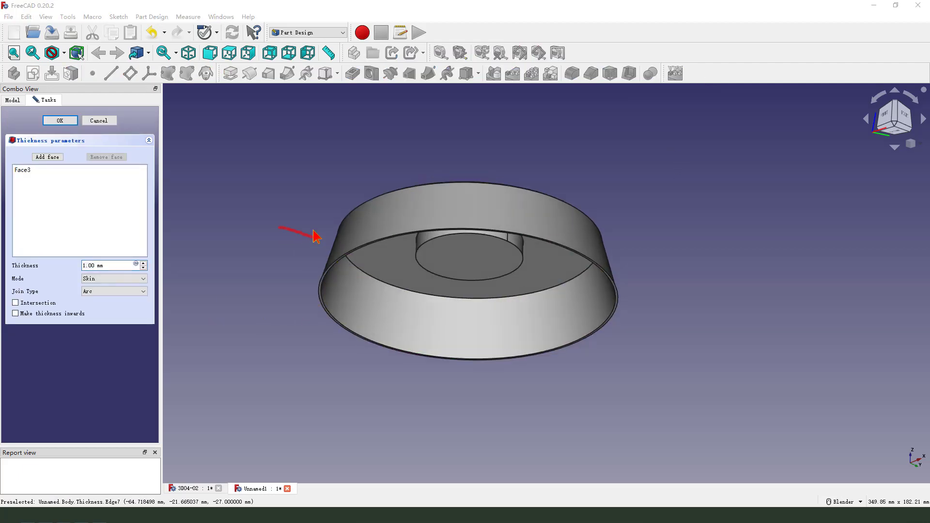
mouse_move(296, 269)
middle_mouse_down()
mouse_move(341, 295)
mouse_move(416, 272)
mouse_move(460, 301)
mouse_move(394, 228)
mouse_move(399, 249)
mouse_move(351, 220)
middle_mouse_up()
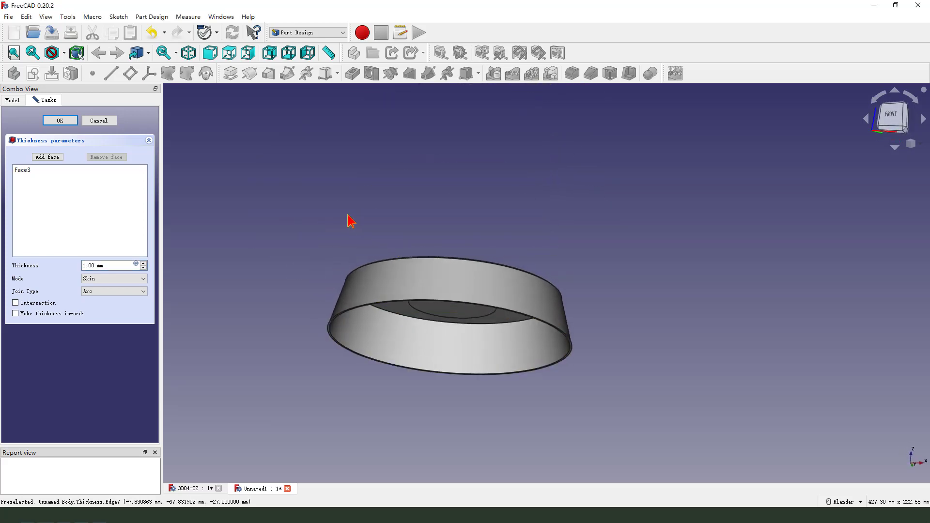
scroll(394, 348, "up", 2)
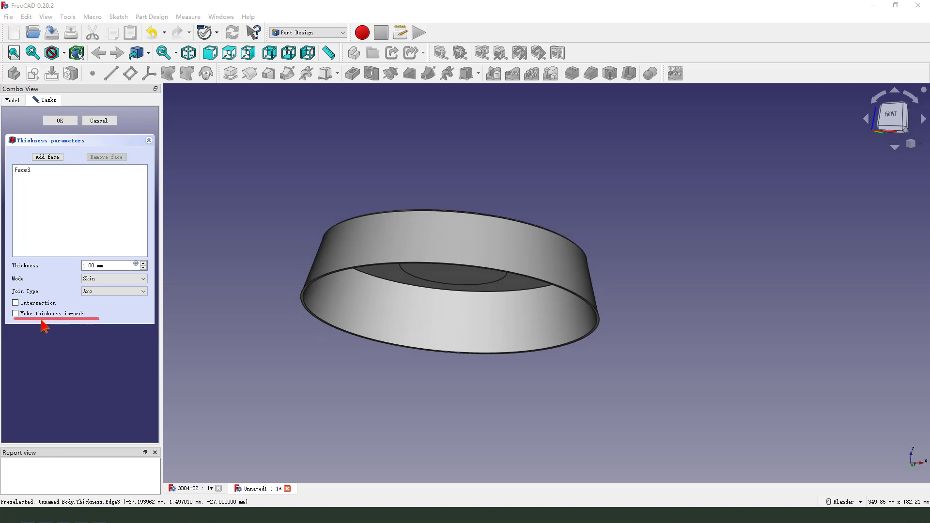
Step: Make the shell 3.3 mm thick, growing inwards, with Intersection corner joins
left_click(15, 314)
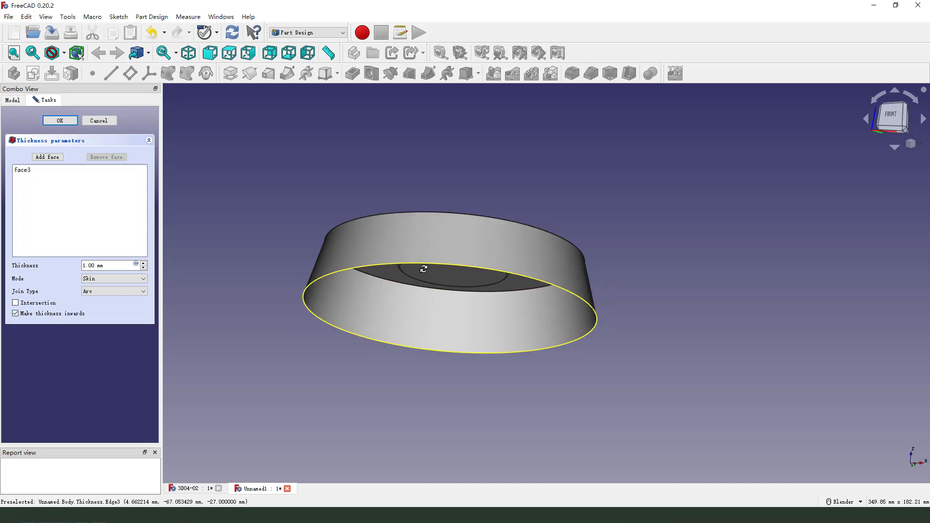
middle_click_drag(407, 350, 409, 246)
scroll(409, 244, "up", 2)
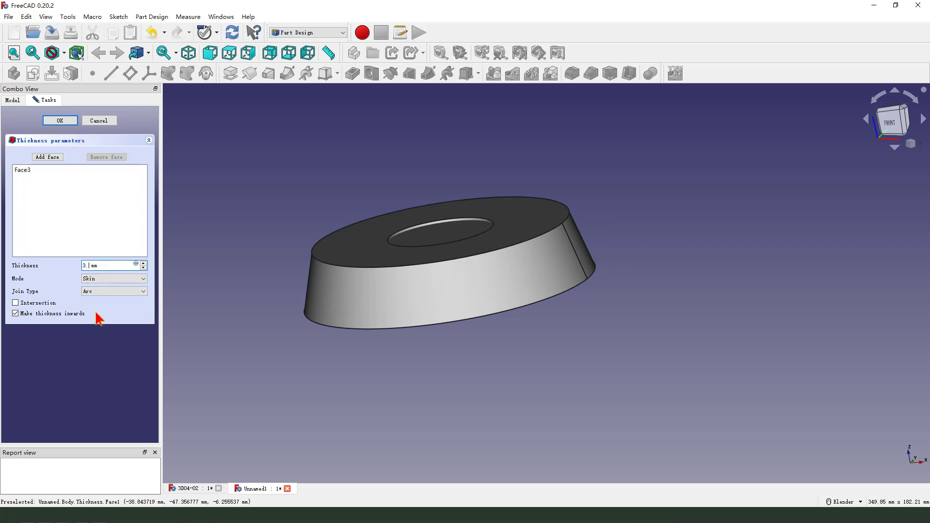
mouse_move(405, 322)
middle_mouse_down()
mouse_move(428, 249)
mouse_move(356, 218)
middle_mouse_up()
scroll(356, 218, "down", 2)
left_click(113, 291)
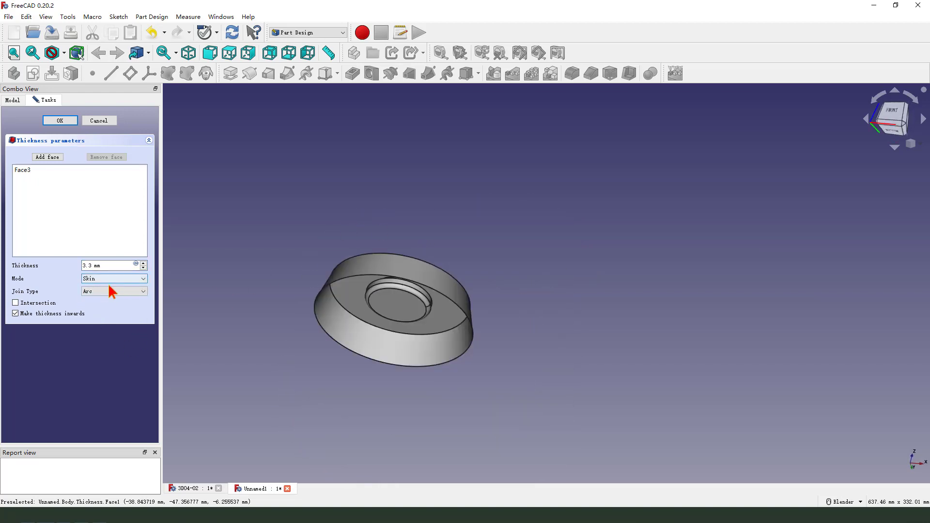
left_click(109, 309)
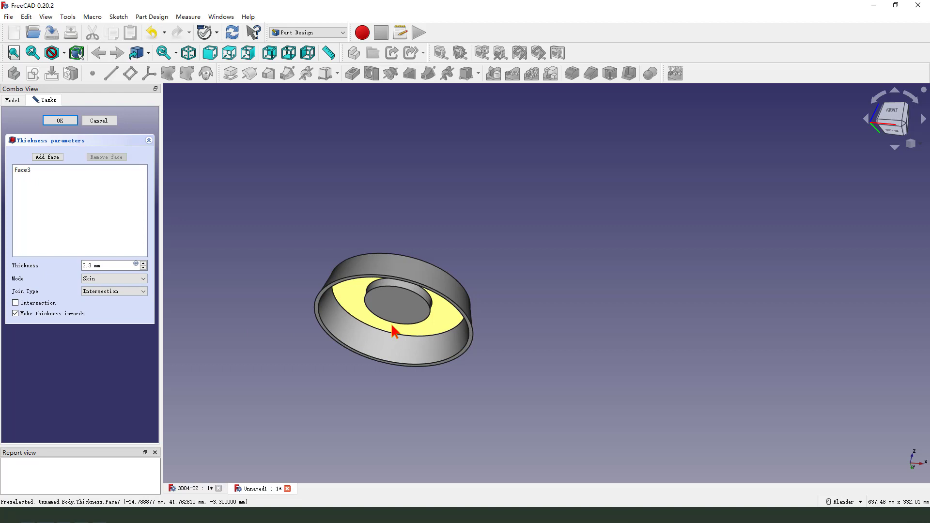
mouse_move(395, 328)
middle_mouse_down()
mouse_move(468, 320)
mouse_move(465, 297)
middle_mouse_up()
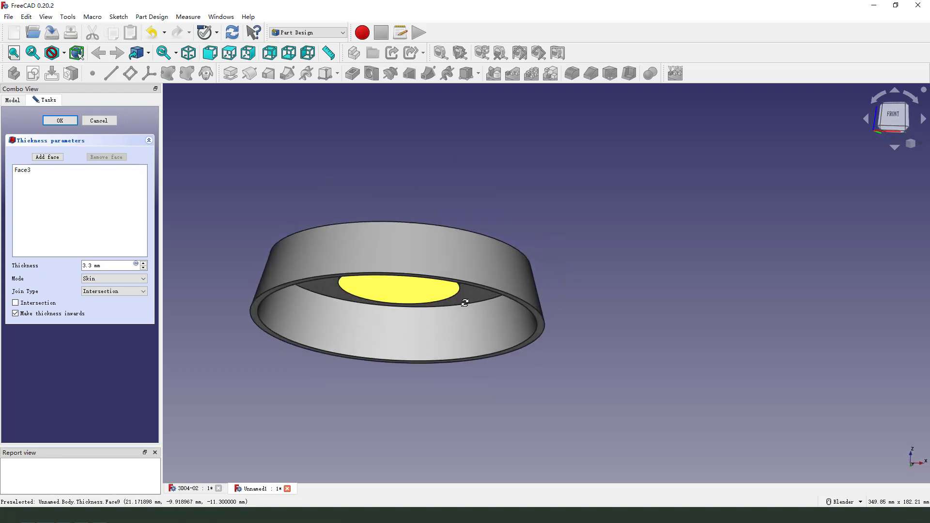
left_click_drag(135, 245, 88, 264)
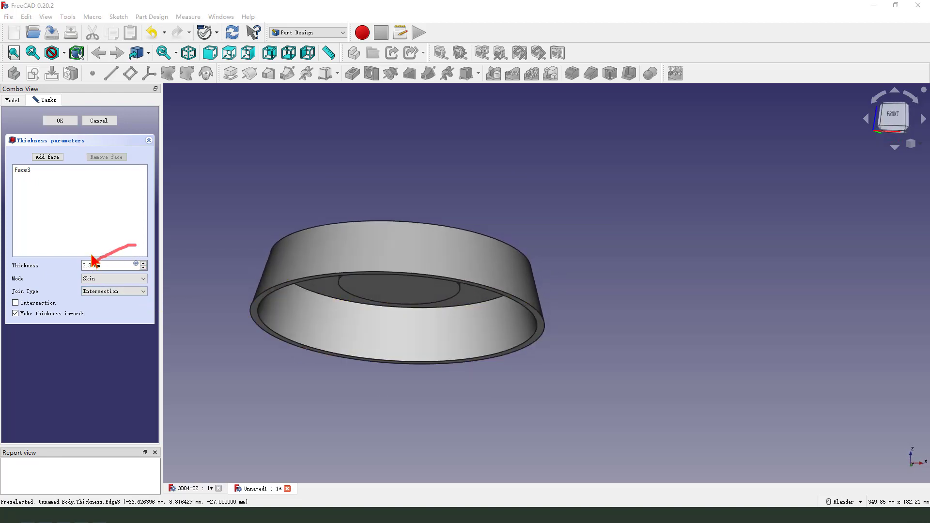
mouse_move(176, 277)
left_mouse_down()
mouse_move(127, 293)
mouse_move(141, 297)
left_mouse_up()
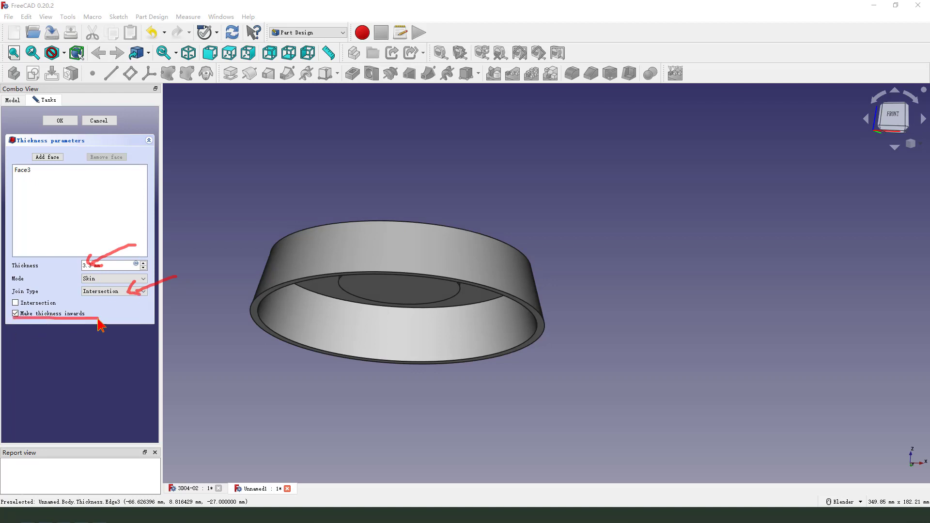
middle_click_drag(457, 249, 457, 297)
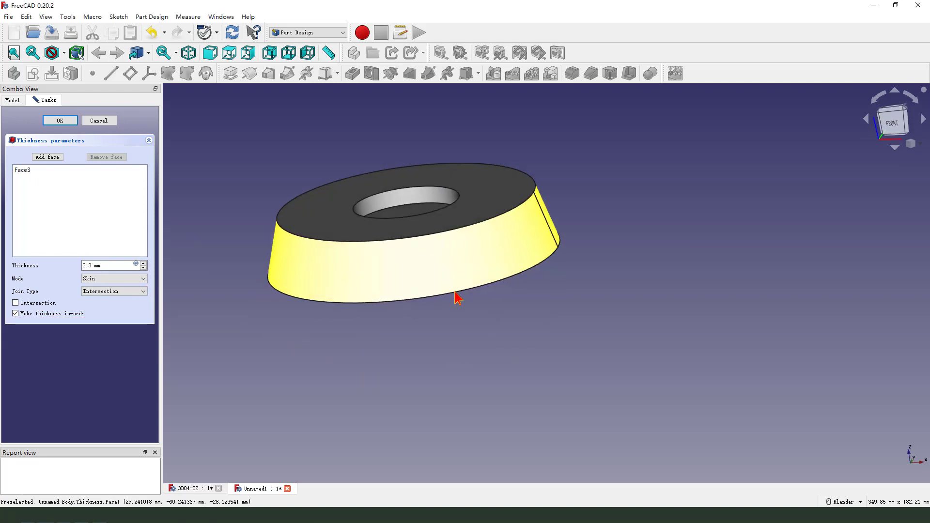
scroll(457, 297, "down", 2)
Step: Accept the inward shell and select the ring's top face
left_click(60, 120)
scroll(477, 239, "up", 3)
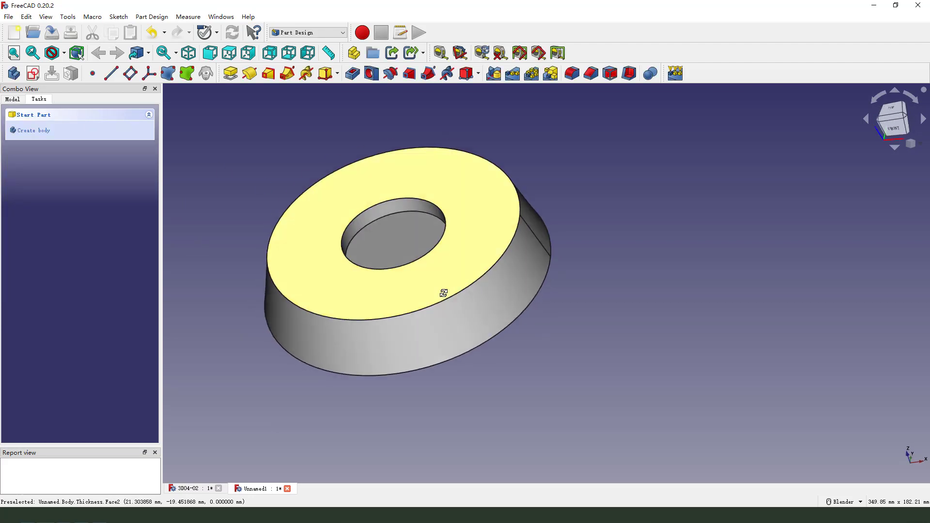
middle_click_drag(499, 225, 419, 308)
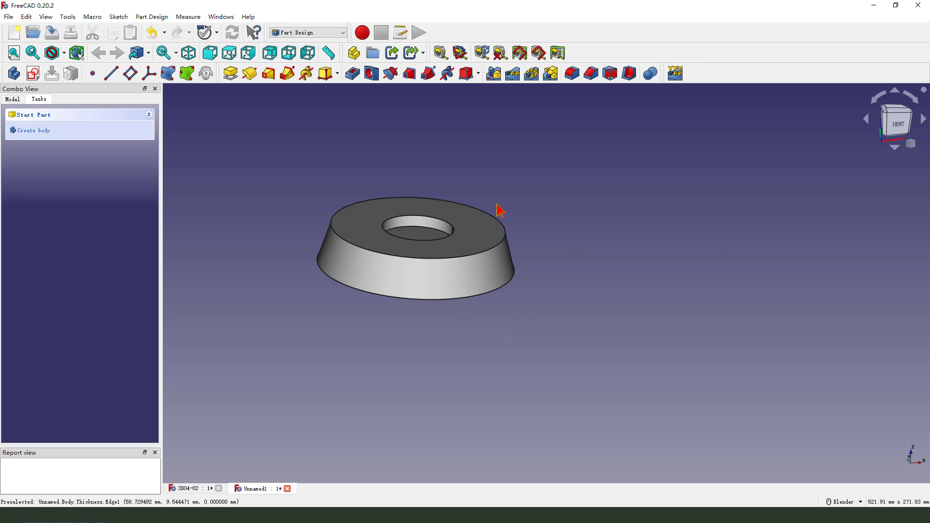
left_click(473, 234)
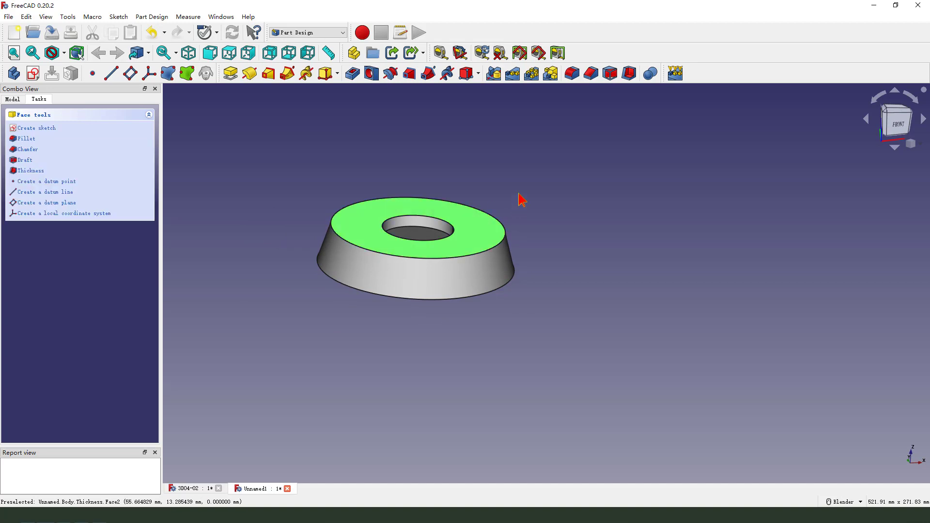
Step: Sketch an origin-centred circle there with a 40 mm diameter constraint
left_click(33, 73)
scroll(331, 166, "down", 4)
left_click(77, 73)
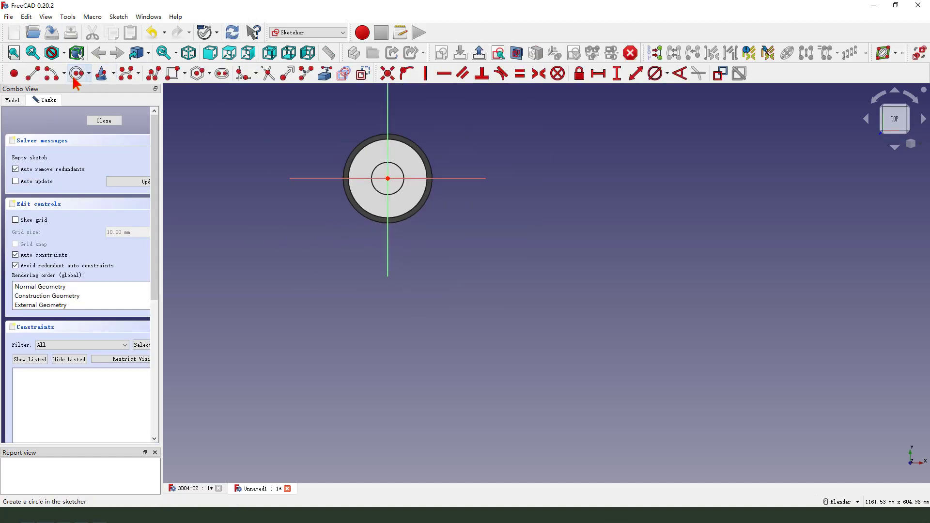
scroll(403, 192, "up", 2)
left_click(403, 186)
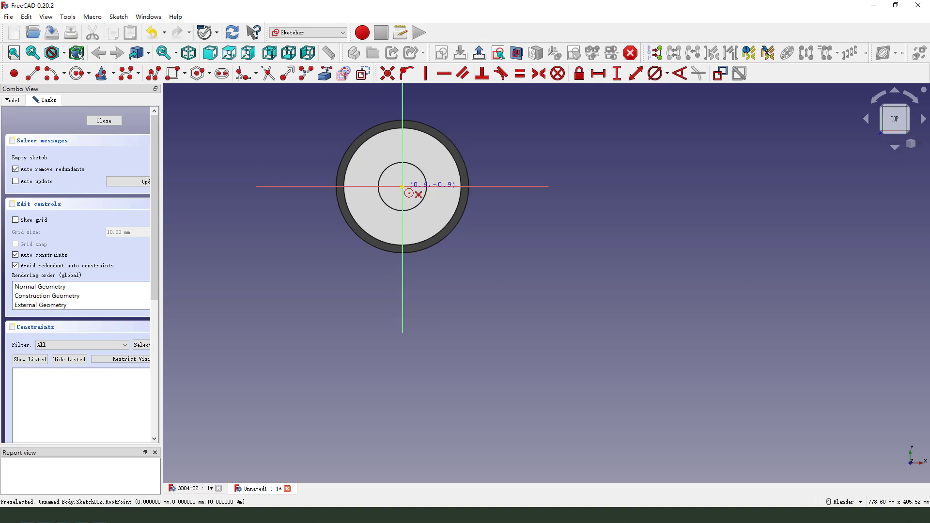
left_click(428, 168)
right_click(457, 172)
left_click(429, 172)
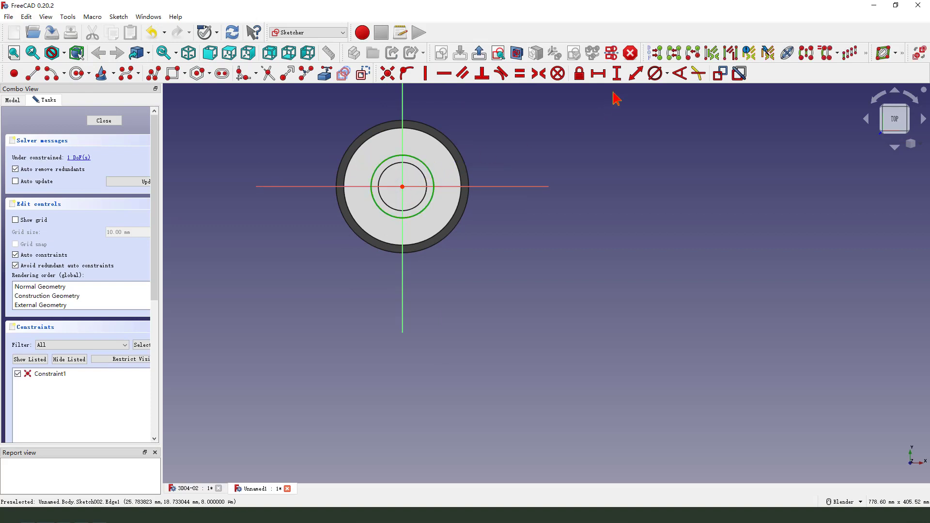
left_click(655, 73)
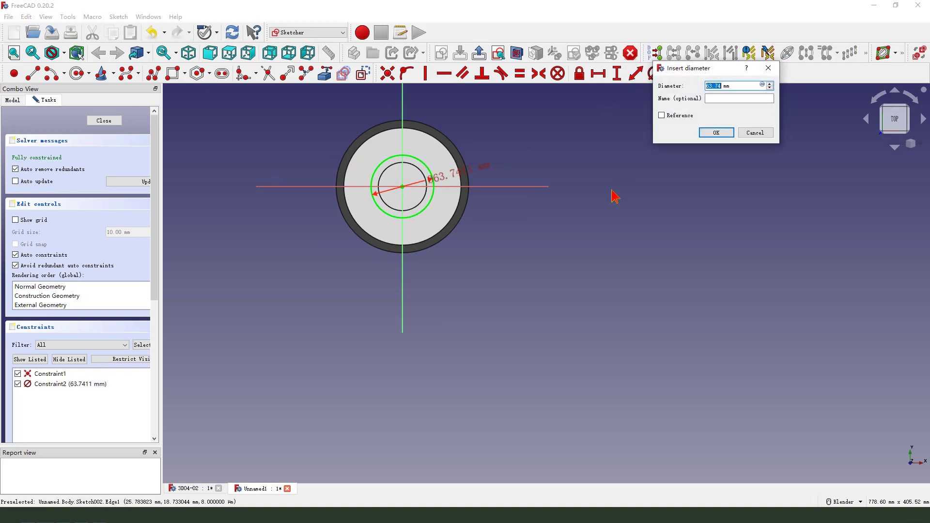
key("Return")
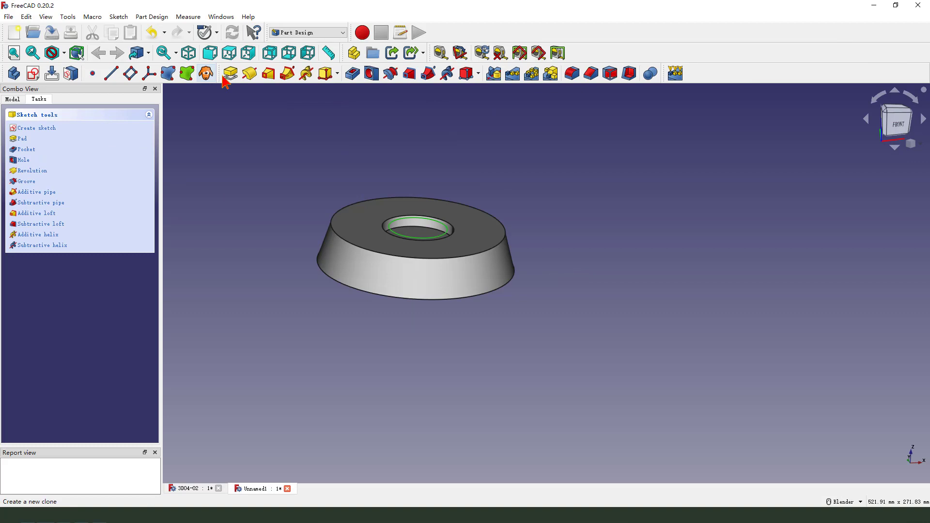
Step: Pad the 40 mm circle using the Two dimensions type with an 83 mm length
left_click(231, 74)
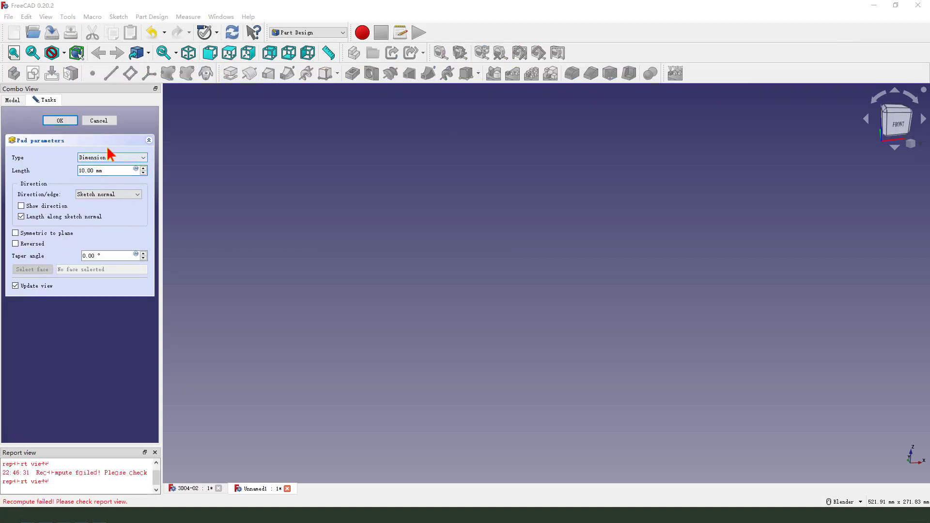
left_click(111, 159)
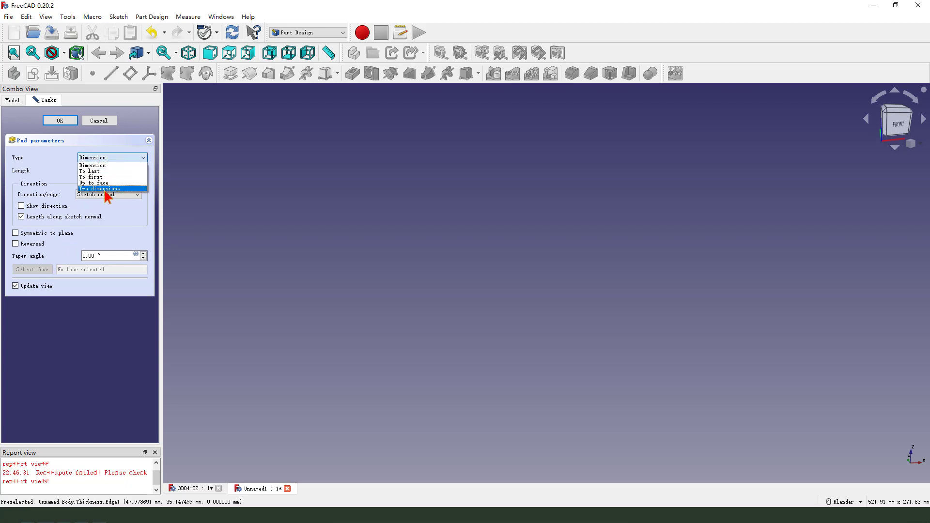
left_click(107, 189)
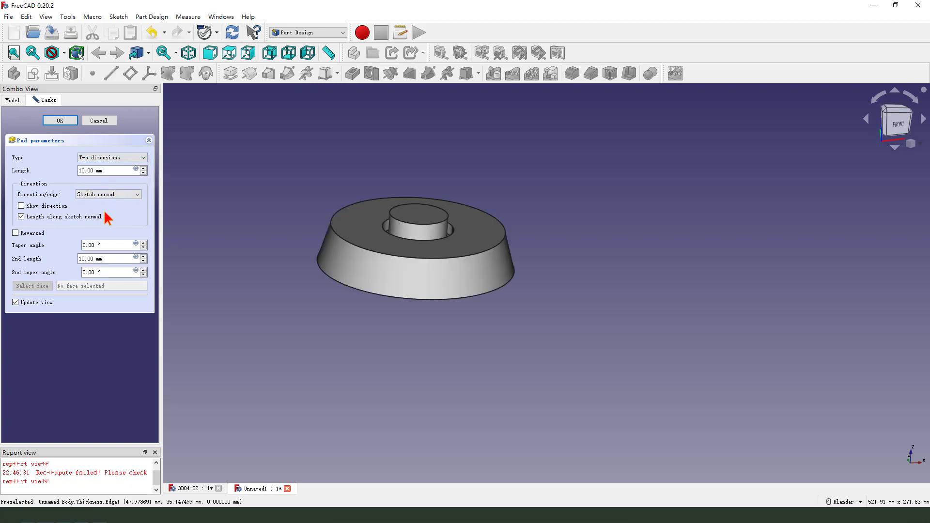
left_click_drag(100, 170, 78, 171)
type("83")
left_click(97, 258)
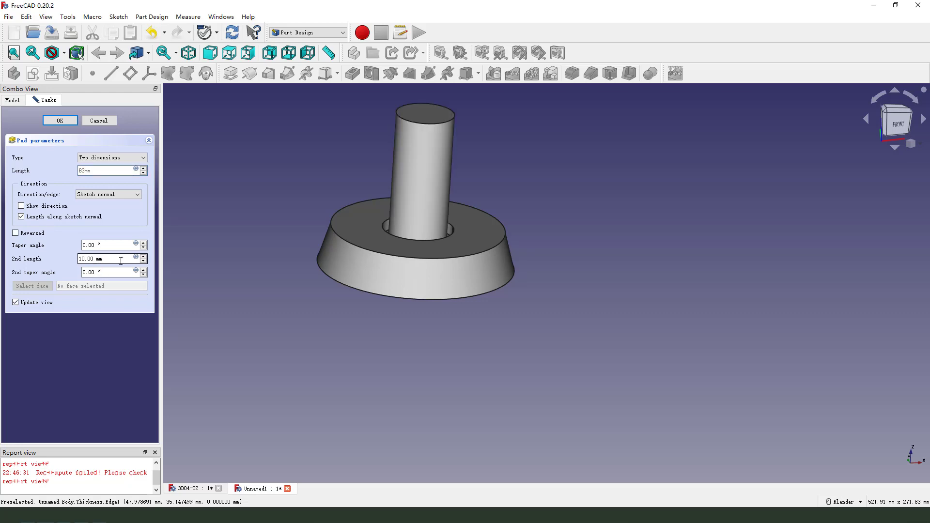
Step: Reverse the pad, set its second length to -9 mm, and accept the boss
left_click(16, 233)
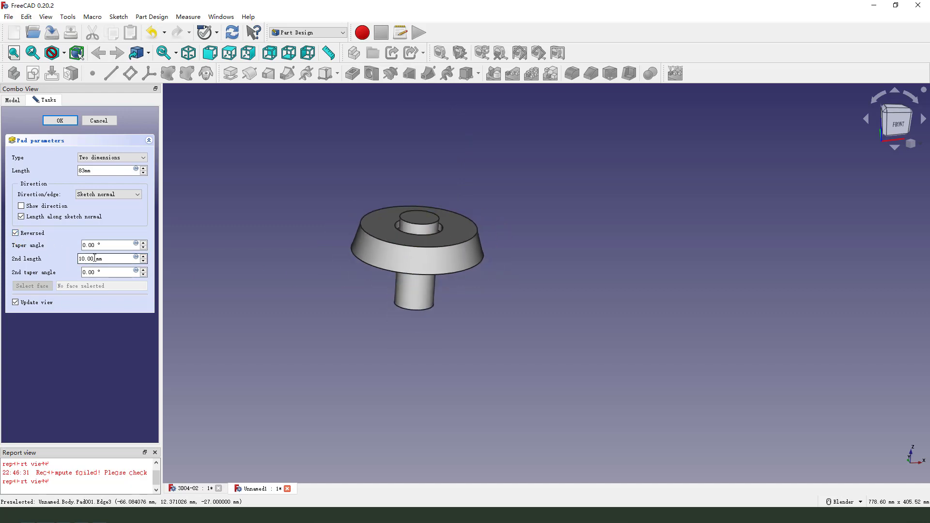
scroll(476, 219, "up", 2)
scroll(476, 218, "up", 2)
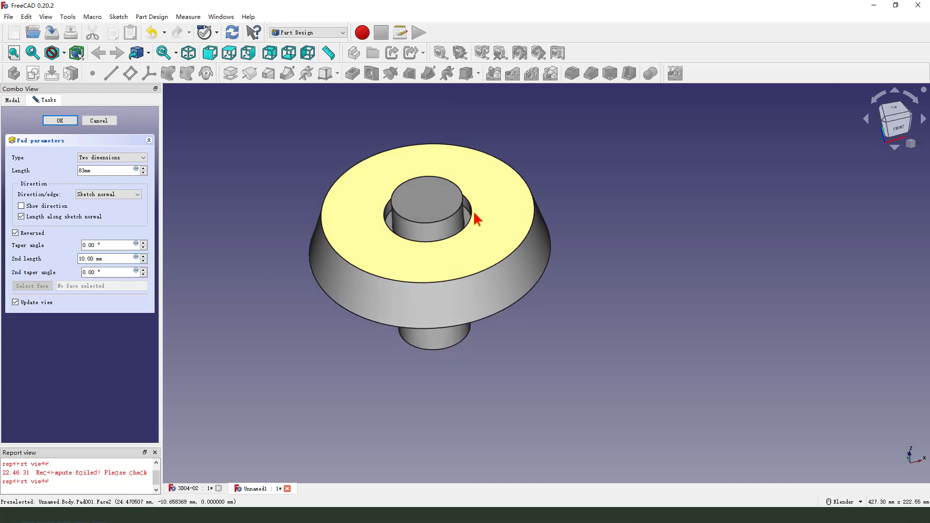
scroll(468, 202, "up", 2)
left_click_drag(432, 198, 442, 197)
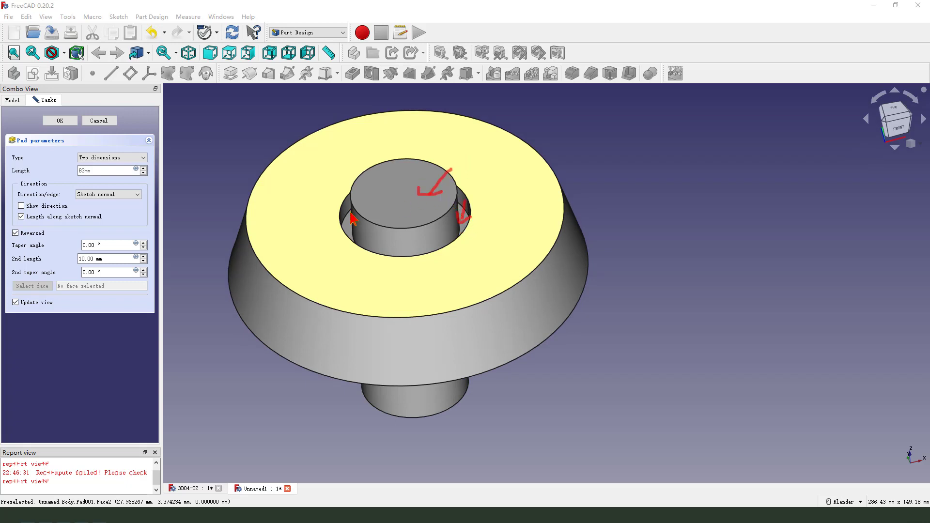
left_click(100, 259)
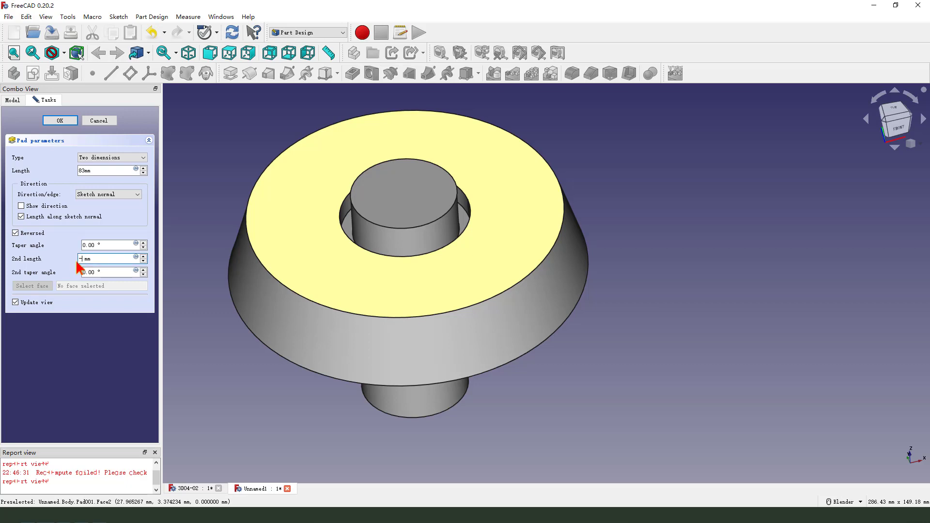
left_click(93, 170)
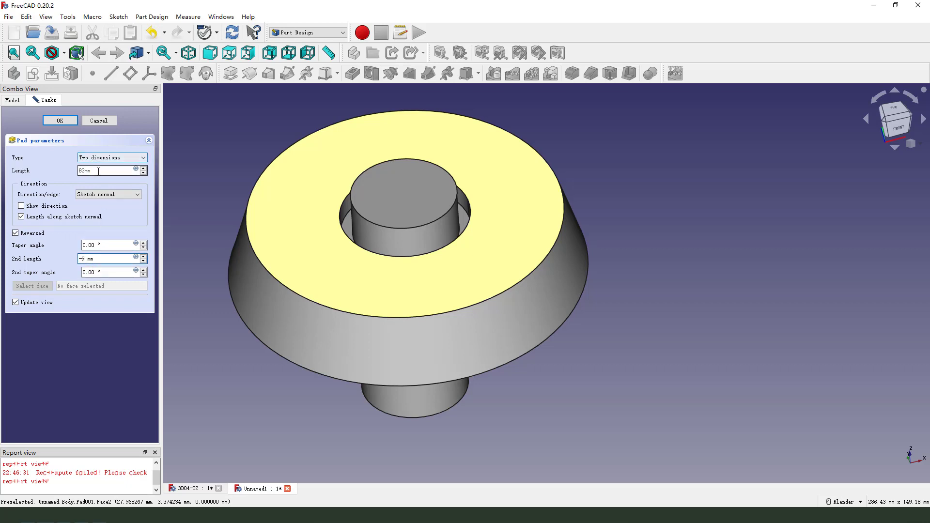
middle_click_drag(438, 182, 427, 357)
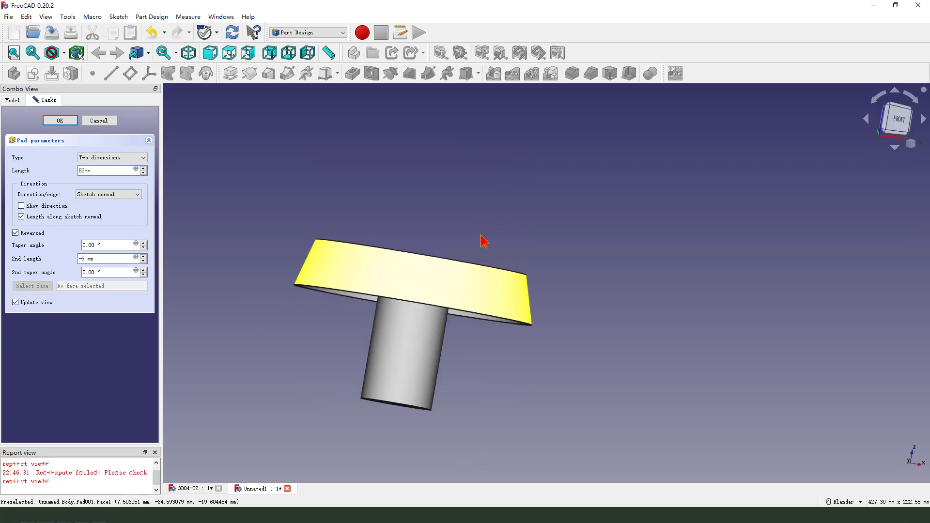
middle_click_drag(427, 358, 417, 317)
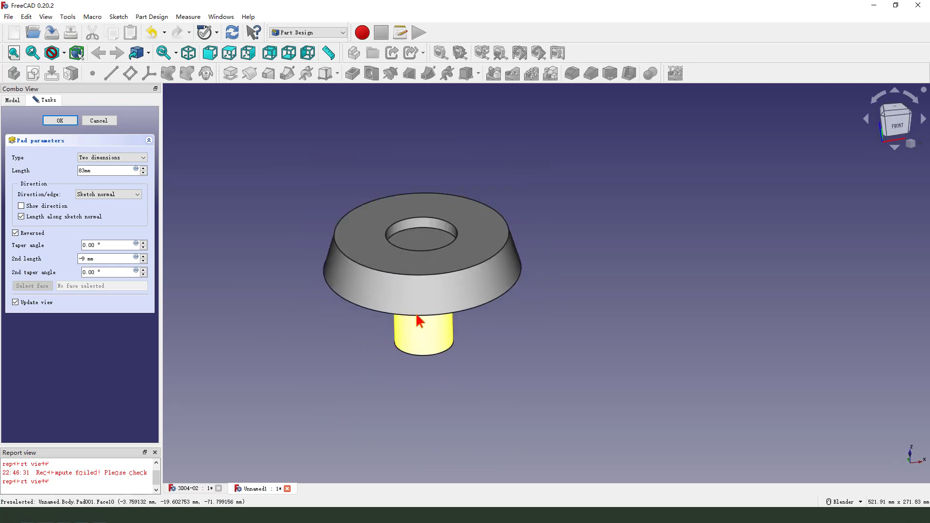
left_click(59, 121)
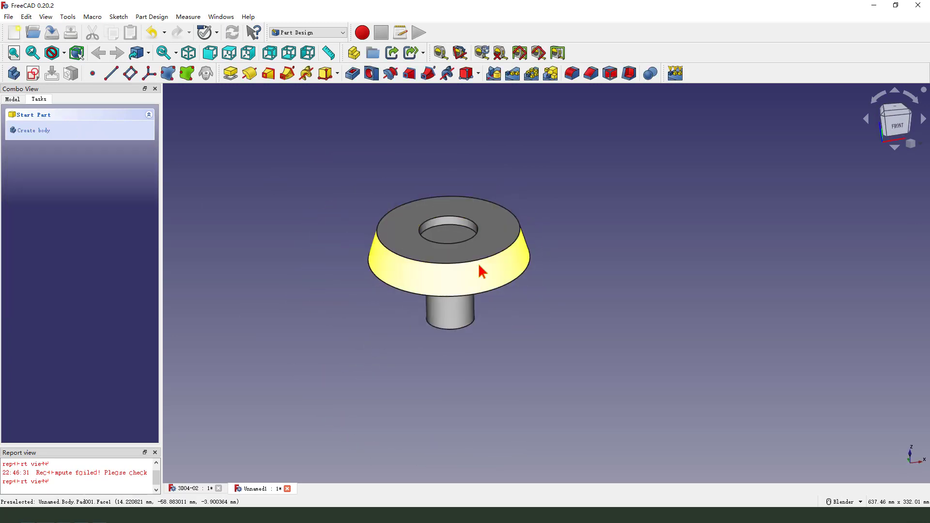
scroll(477, 274, "up", 2)
scroll(372, 263, "down", 1)
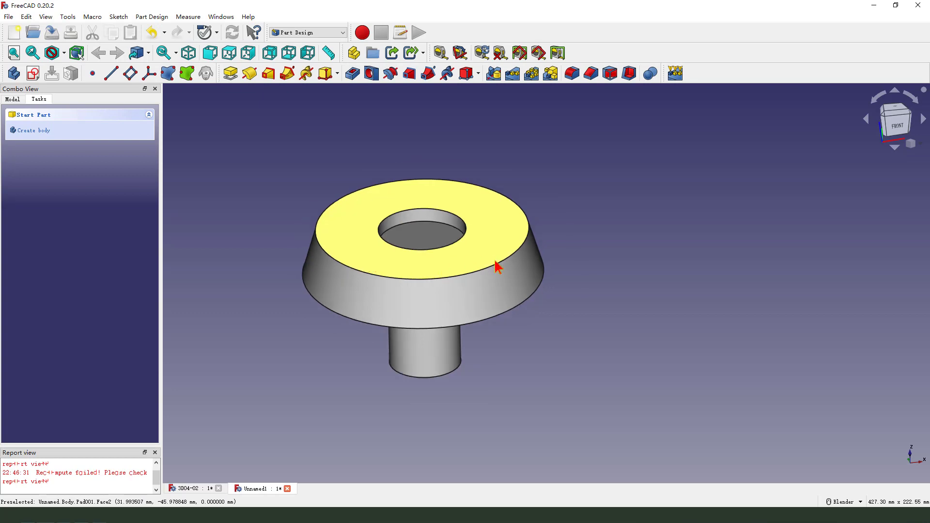
middle_click_drag(470, 286, 416, 273)
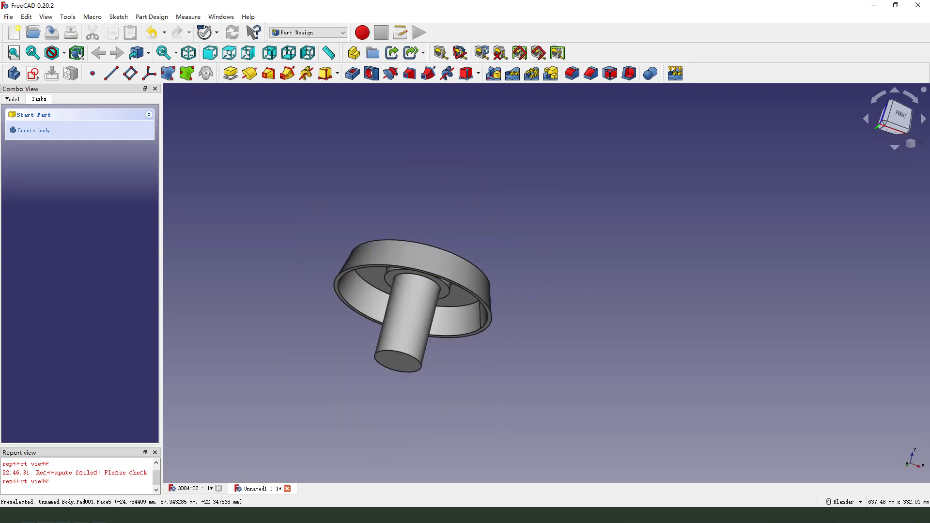
key("alt+Tab")
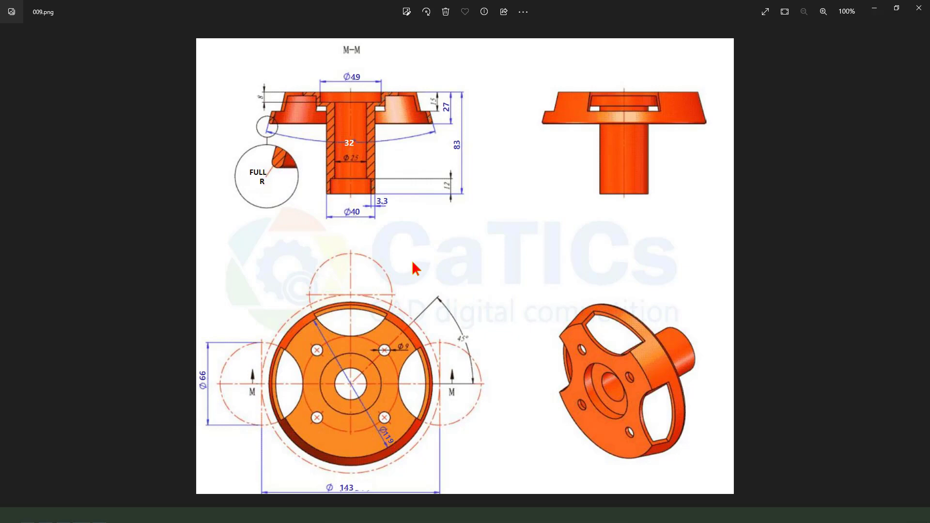
mouse_move(344, 117)
left_mouse_down()
mouse_move(374, 98)
mouse_move(386, 262)
mouse_move(325, 182)
mouse_move(356, 166)
left_mouse_up()
left_click_drag(406, 263, 357, 191)
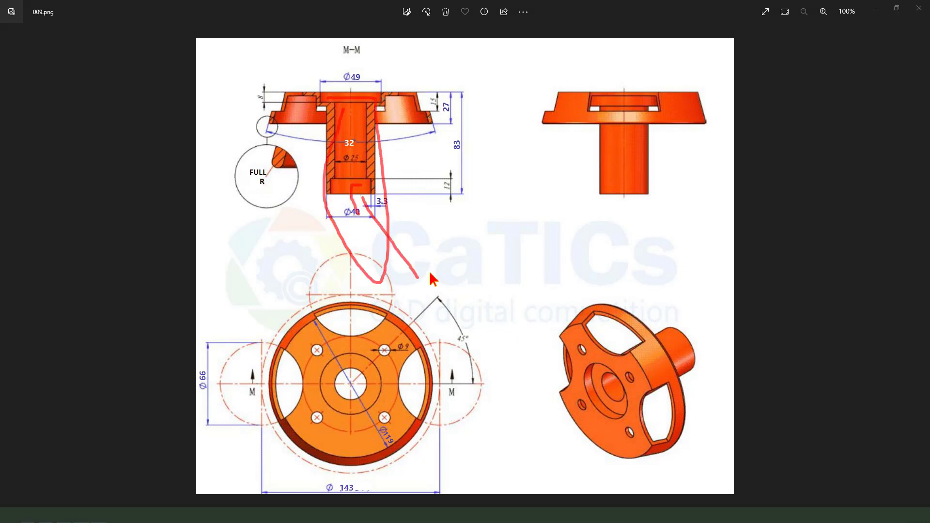
key("Escape")
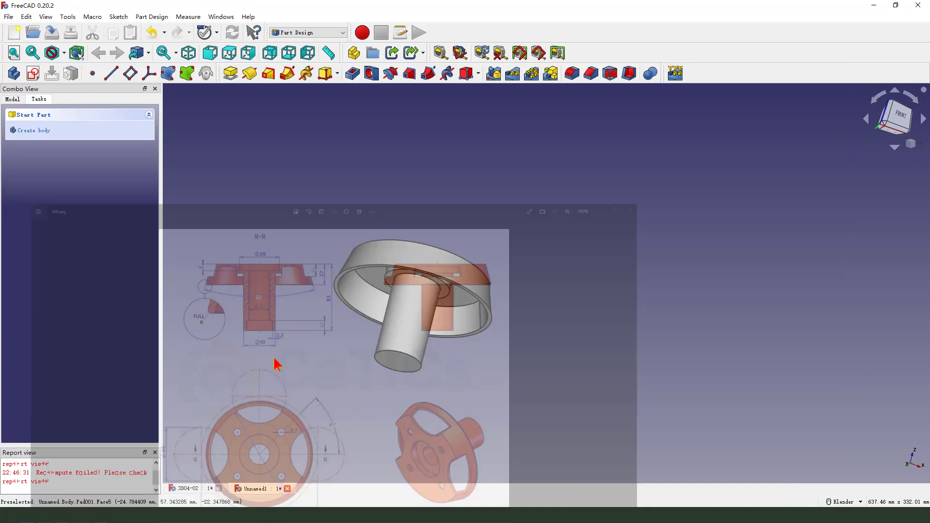
Step: Start a new sketch on the boss's end face
mouse_move(426, 235)
middle_mouse_down()
mouse_move(430, 339)
mouse_move(396, 302)
mouse_move(407, 276)
middle_mouse_up()
left_click(396, 301)
left_click(34, 74)
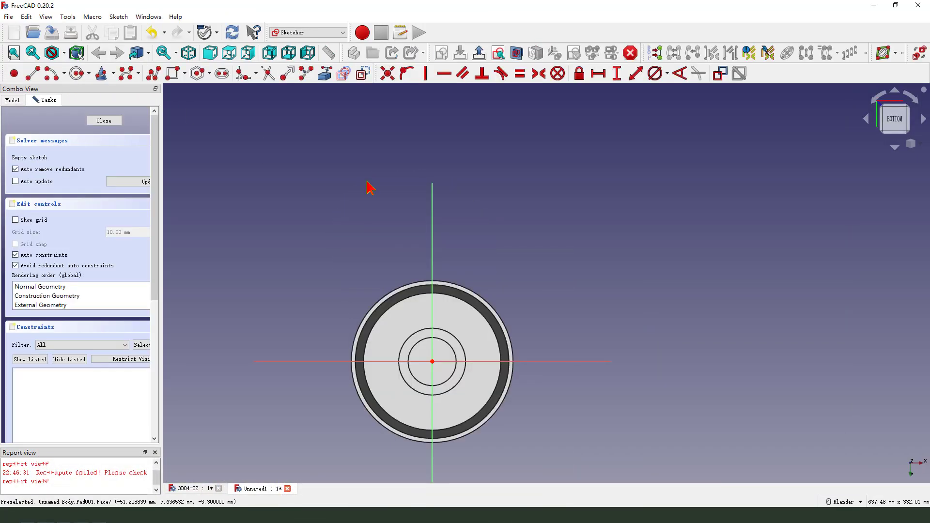
Step: Draw a small circle centred on the origin and close the sketch
left_click(77, 73)
scroll(422, 314, "up", 2)
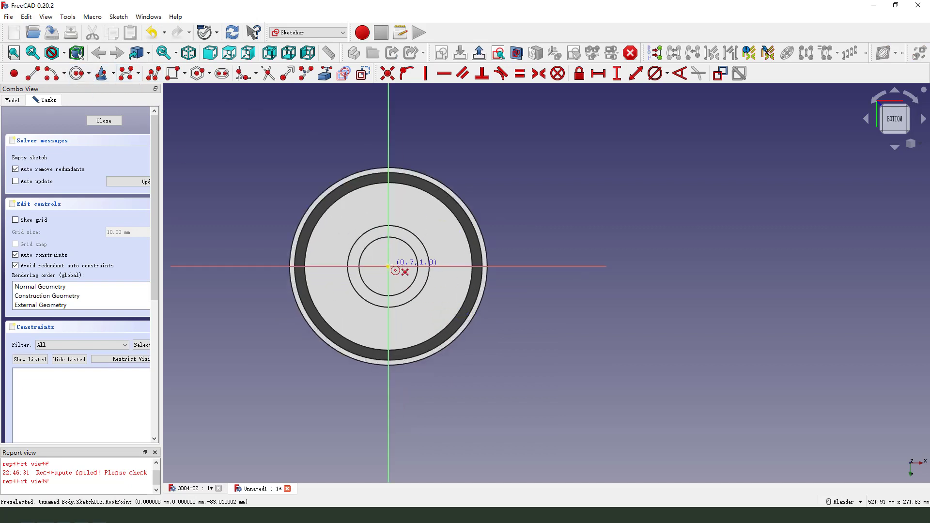
left_click(388, 266)
left_click(399, 267)
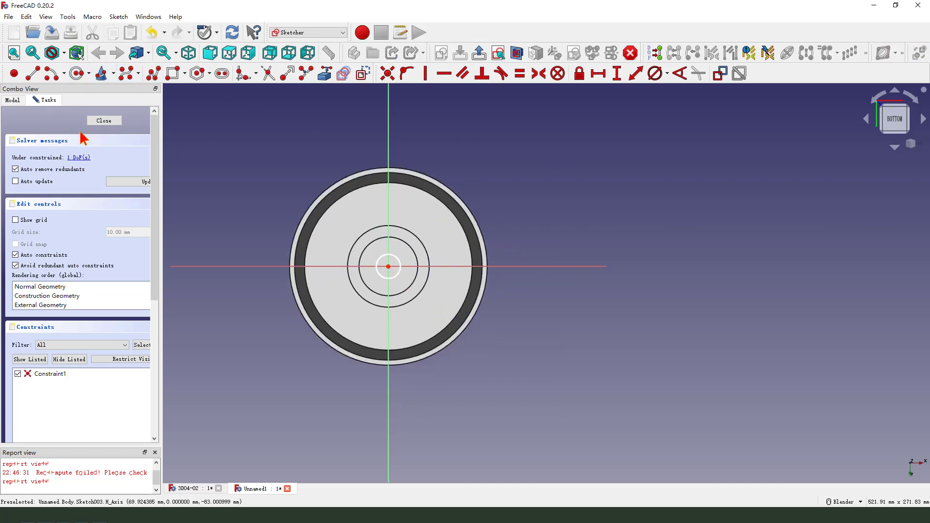
left_click(104, 120)
Step: Create a Hole feature from the boss-end circle, defaulting to 6 mm diameter, 25 mm deep
middle_click_drag(415, 281, 434, 216)
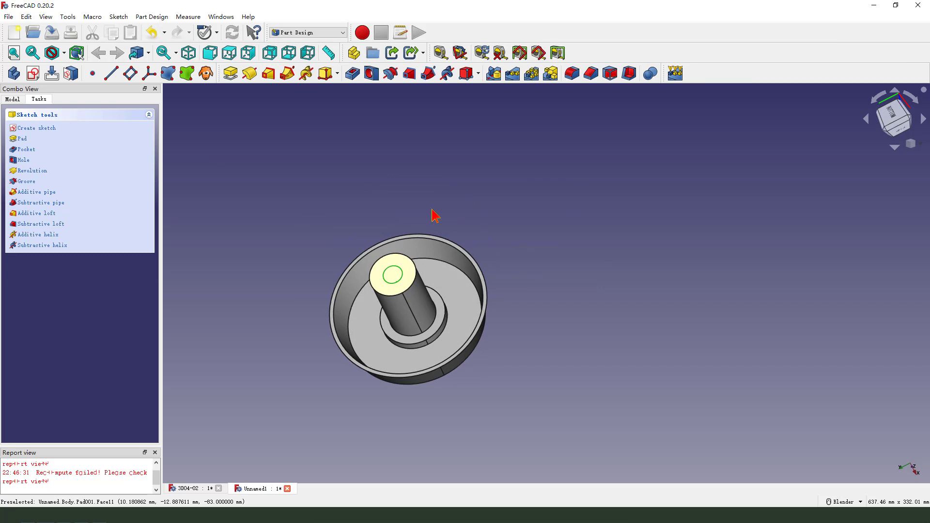
left_click_drag(388, 143, 378, 105)
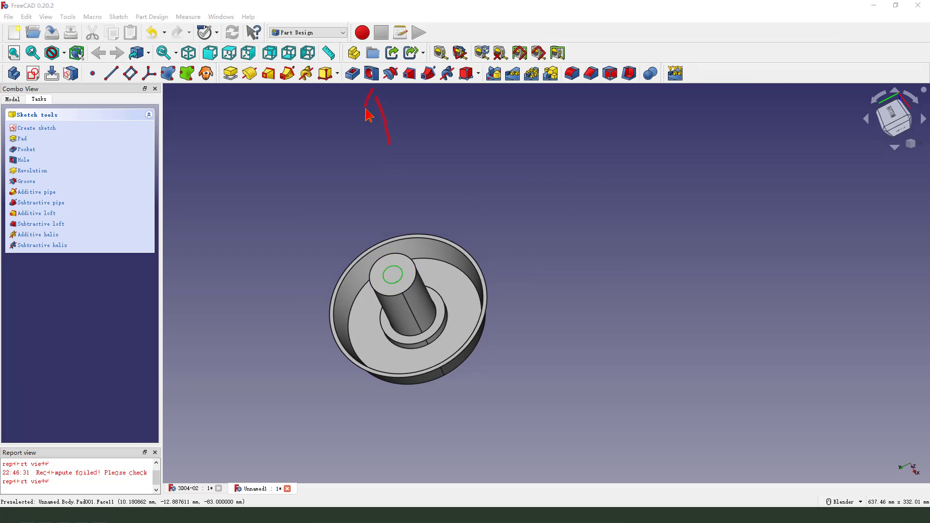
left_click_drag(370, 67, 382, 78)
key("Escape")
left_click(371, 74)
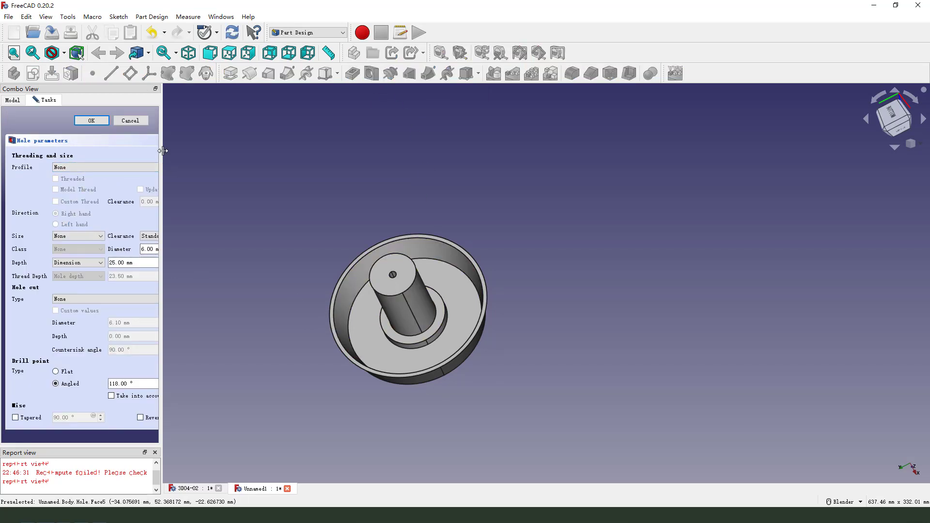
Step: Set the hole diameter to 25 mm and its depth to Through all
left_click_drag(163, 151, 223, 157)
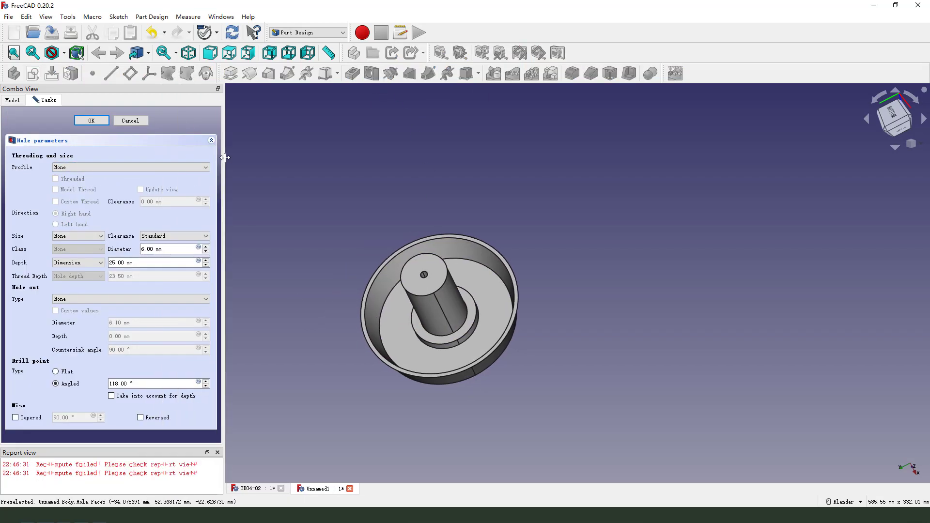
double_click(149, 249)
type("25")
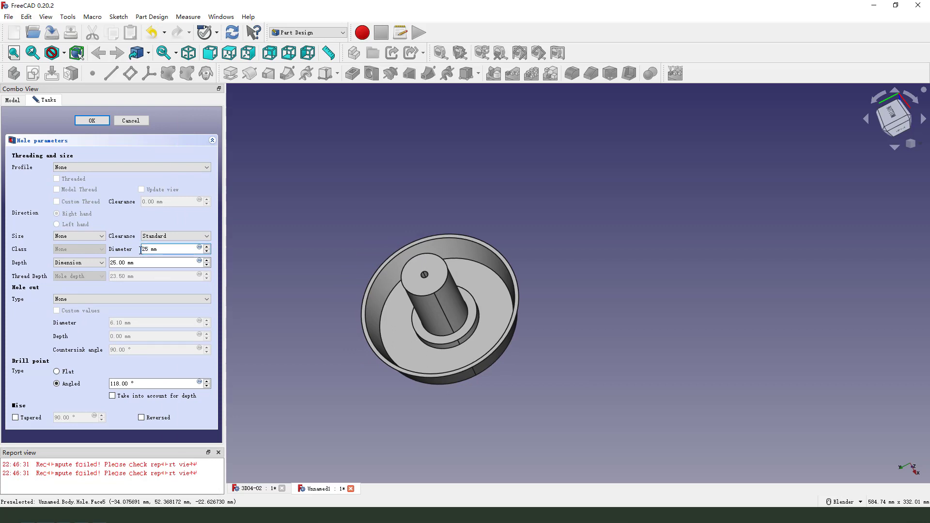
left_click(101, 263)
left_click(90, 277)
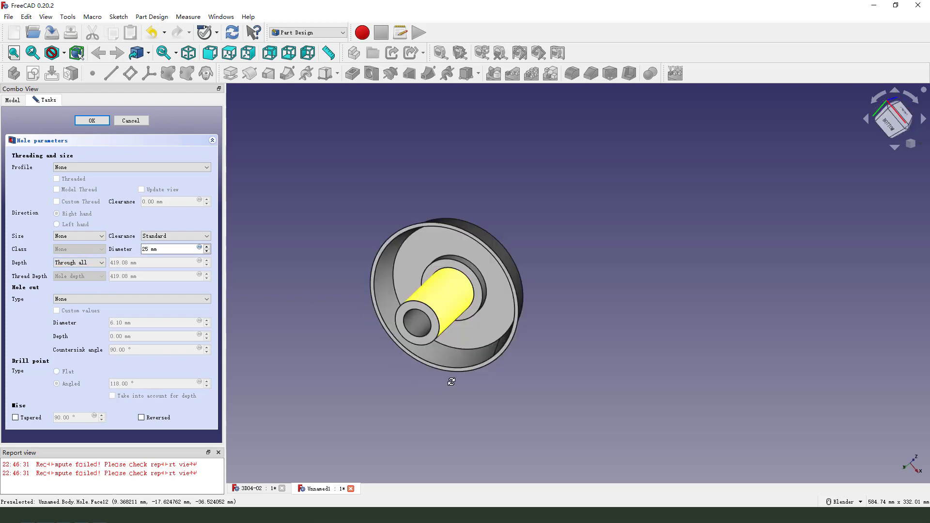
mouse_move(461, 308)
middle_mouse_down()
mouse_move(459, 358)
mouse_move(454, 292)
mouse_move(405, 309)
middle_mouse_up()
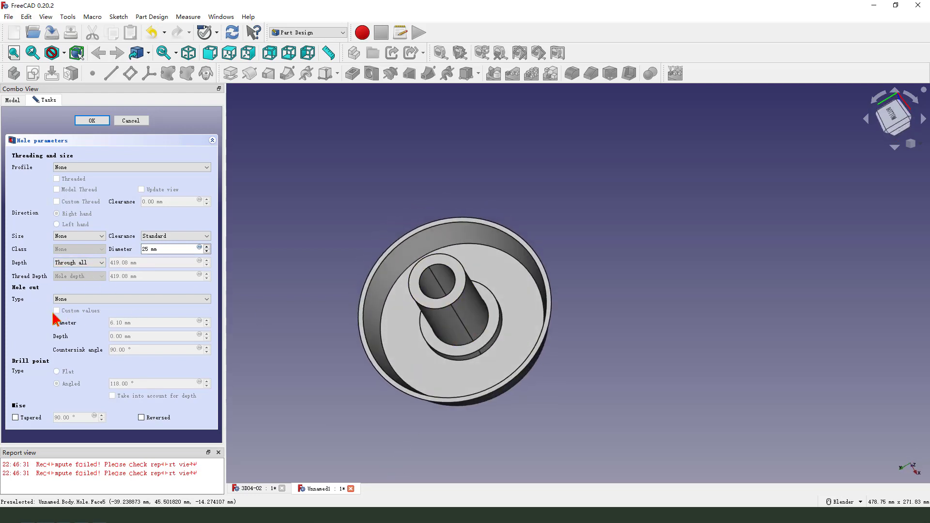
Step: Give the hole a counterbore with diameter 40-3.3*2 and depth 12 mm
left_click(93, 299)
left_click(89, 313)
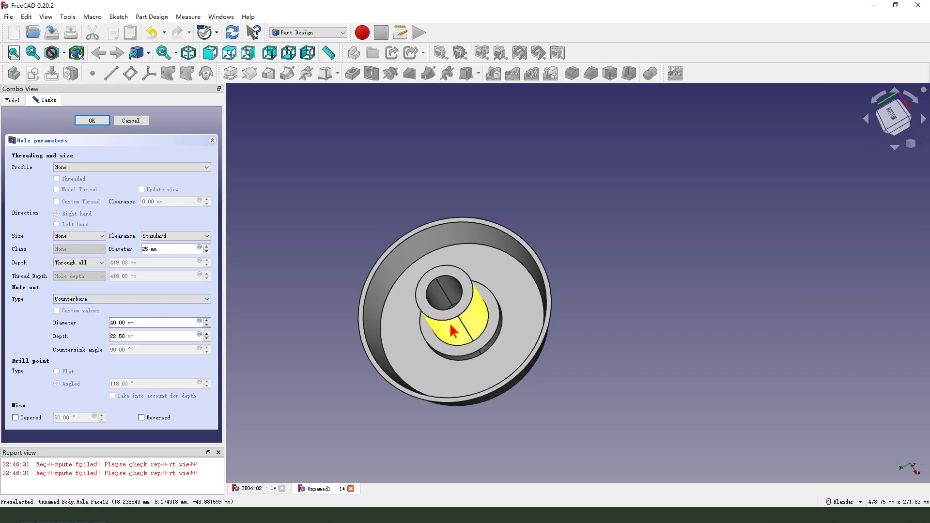
middle_click_drag(429, 331, 459, 337)
left_click(128, 322)
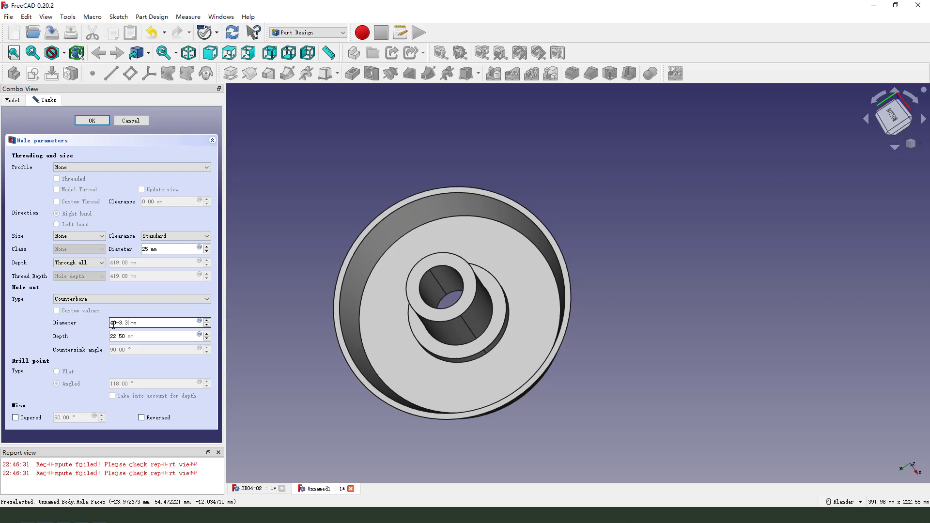
type("*2")
left_click(127, 336)
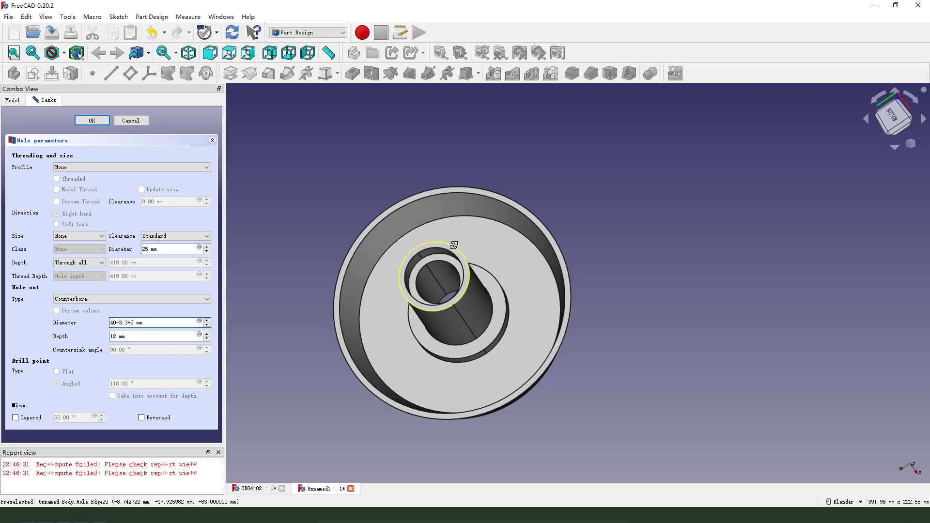
Step: Inspect the counterbored hole and confirm it
mouse_move(454, 246)
middle_mouse_down()
mouse_move(436, 316)
mouse_move(414, 312)
middle_mouse_up()
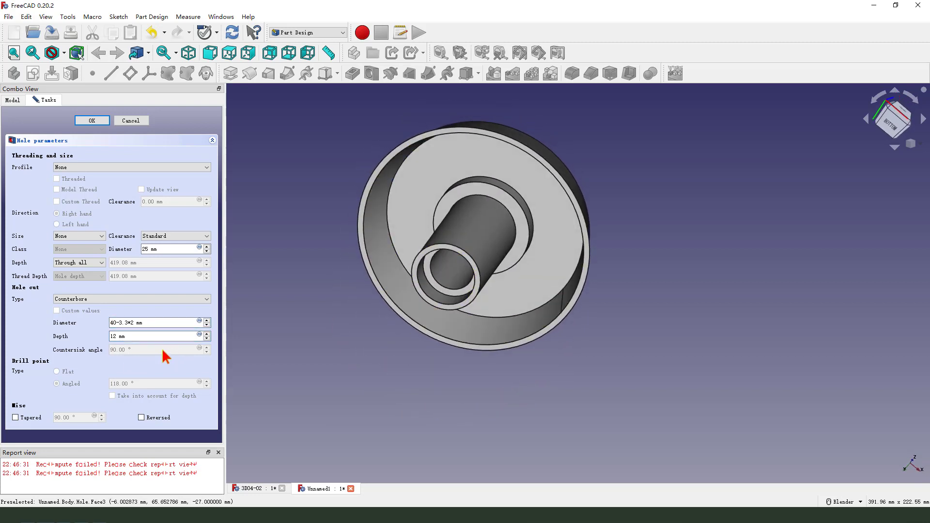
left_click_drag(150, 309, 139, 311)
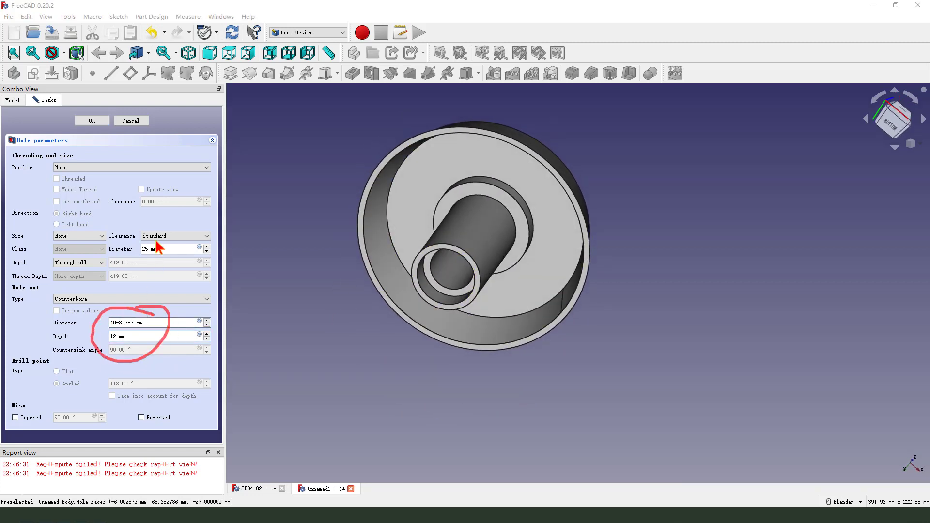
left_click_drag(157, 248, 131, 255)
left_click_drag(62, 272, 217, 279)
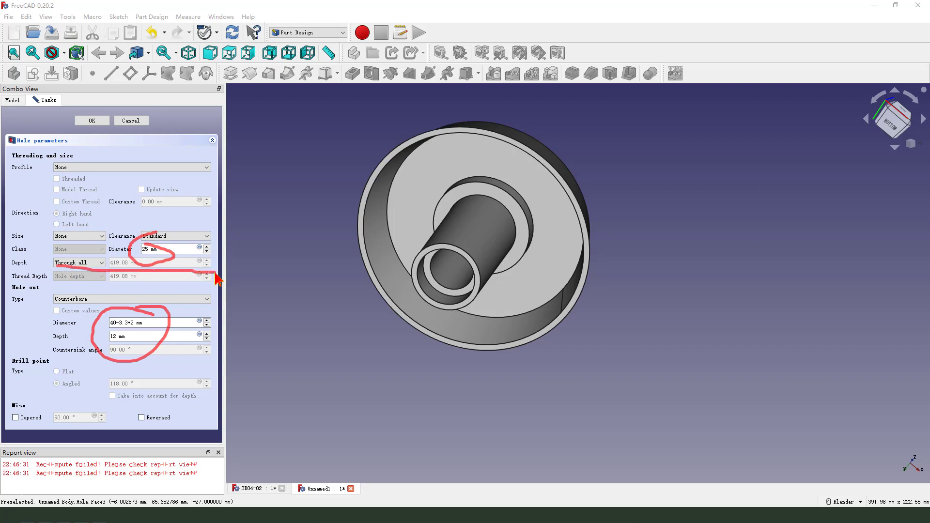
left_click_drag(211, 231, 204, 265)
mouse_move(195, 318)
left_mouse_down()
mouse_move(200, 336)
mouse_move(232, 344)
left_mouse_up()
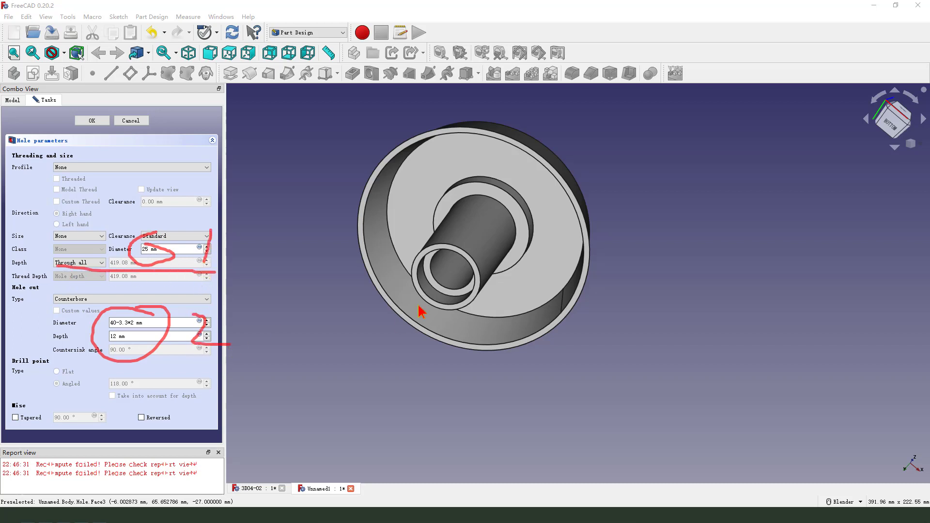
left_click_drag(298, 310, 427, 291)
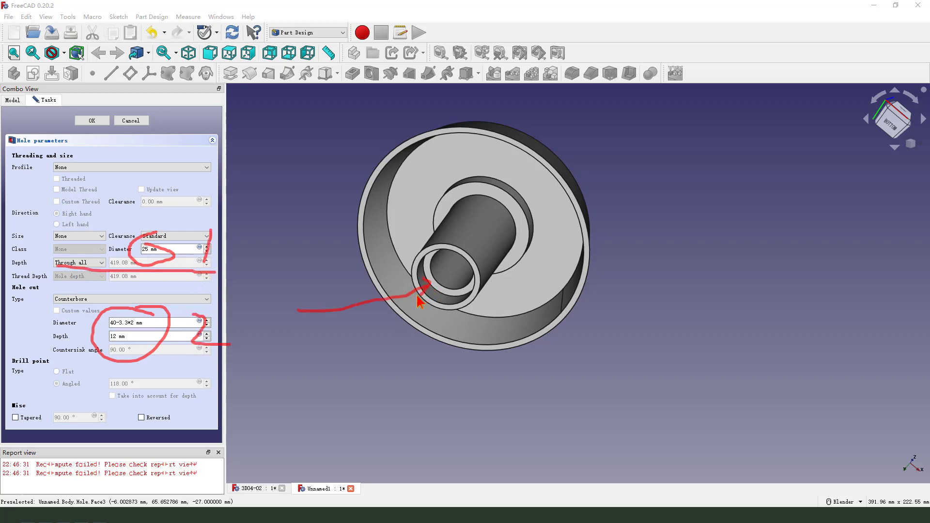
mouse_move(107, 327)
left_mouse_down()
mouse_move(136, 328)
mouse_move(138, 339)
left_mouse_up()
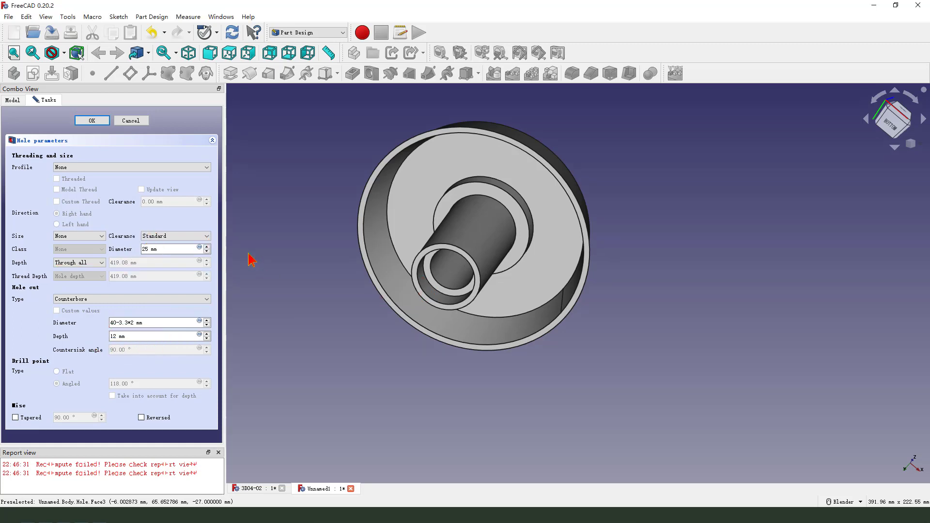
left_click(93, 121)
Step: From Front view, orbit to the flange's flat top face and start a sketch on it
key("1")
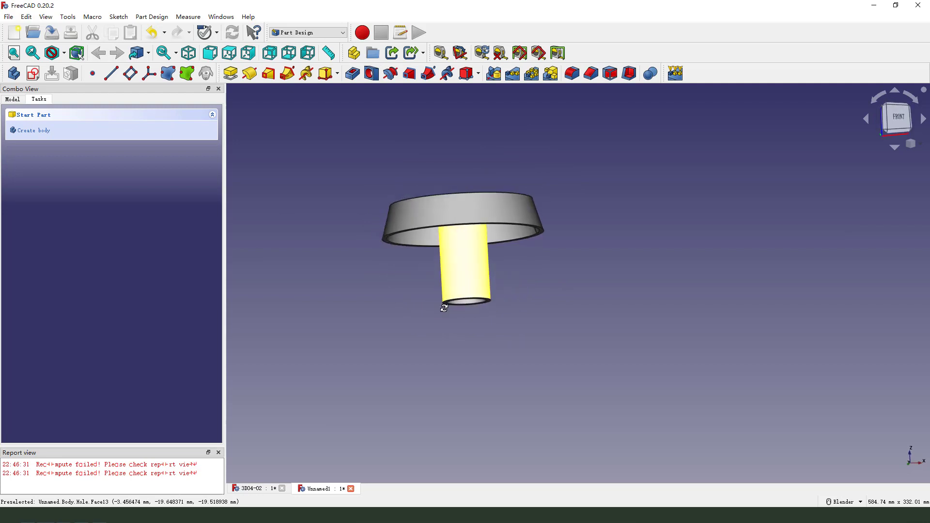
left_click_drag(225, 195, 149, 204)
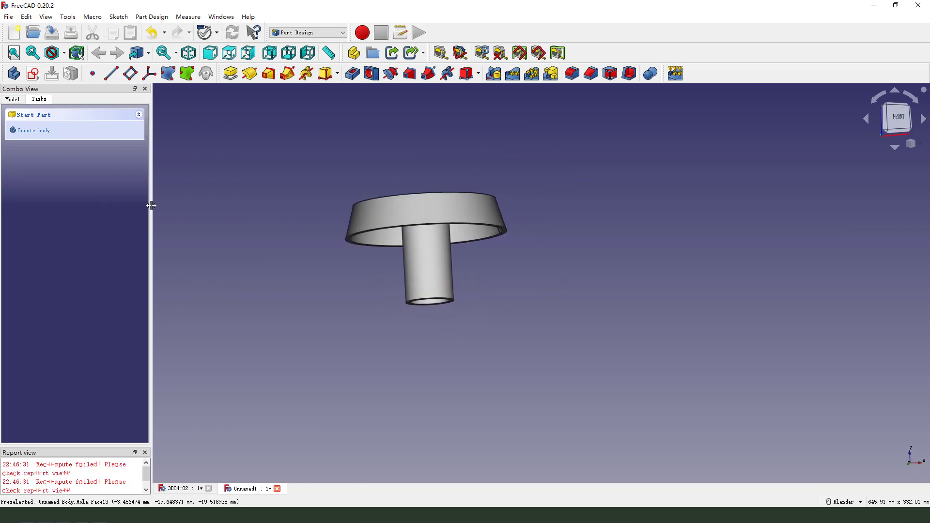
mouse_move(437, 255)
middle_mouse_down()
mouse_move(480, 292)
mouse_move(509, 238)
middle_mouse_up()
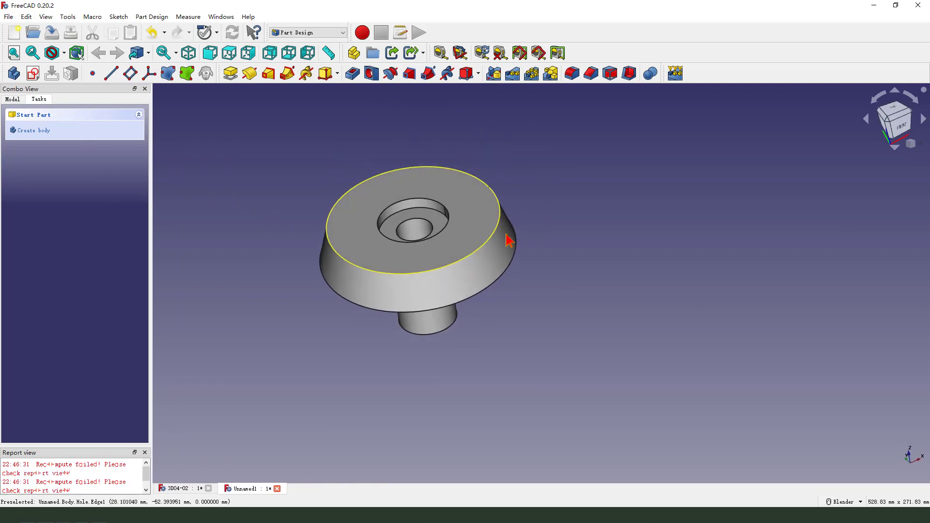
left_click(448, 193)
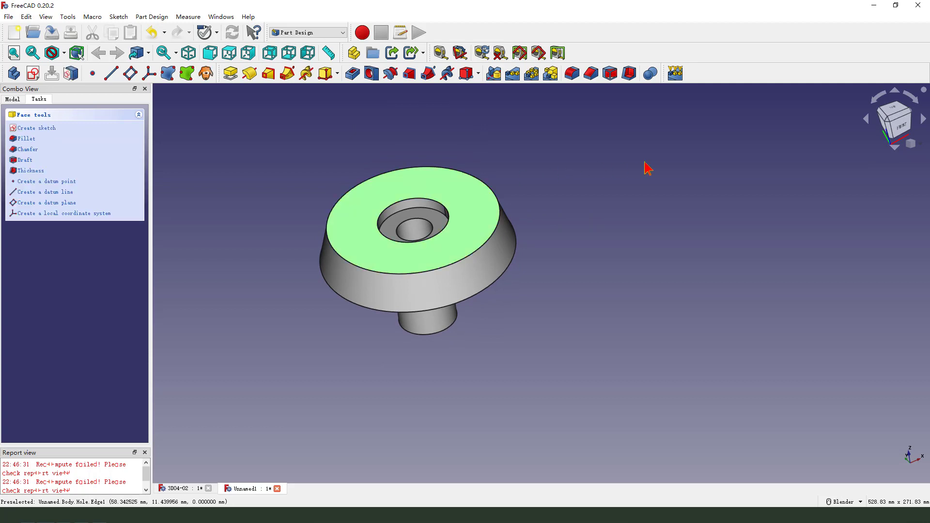
left_click(33, 73)
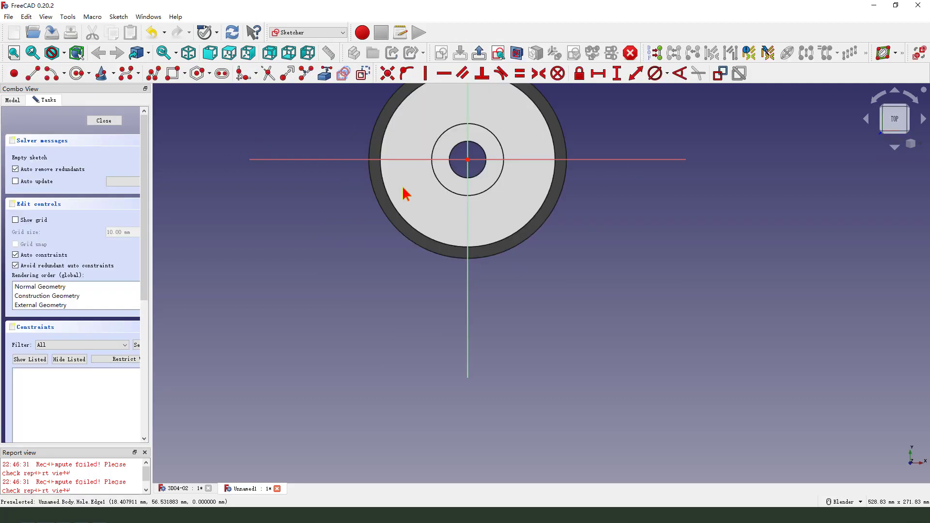
Step: Draw a circle left of the flange with its centre 71.5 mm from the origin
left_click(77, 73)
left_click(332, 238)
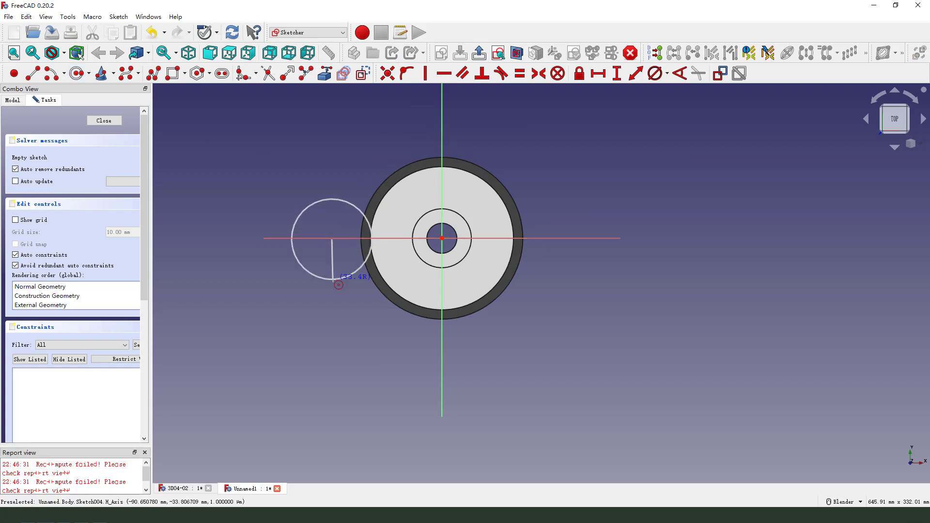
left_click(339, 277)
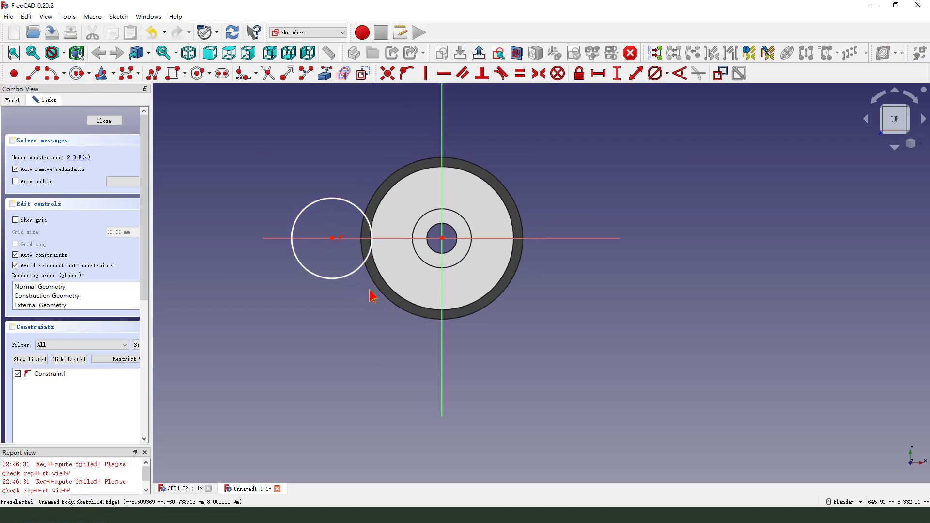
left_click(333, 238)
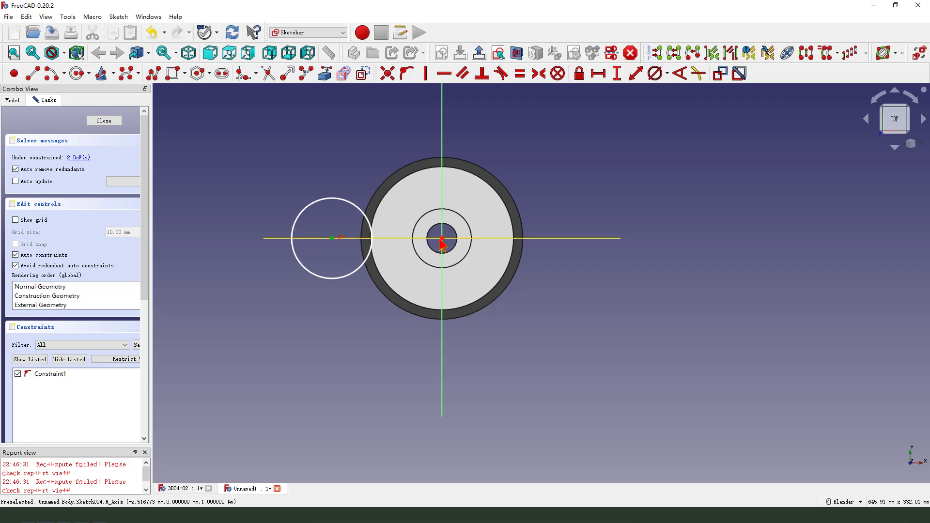
left_click(598, 73)
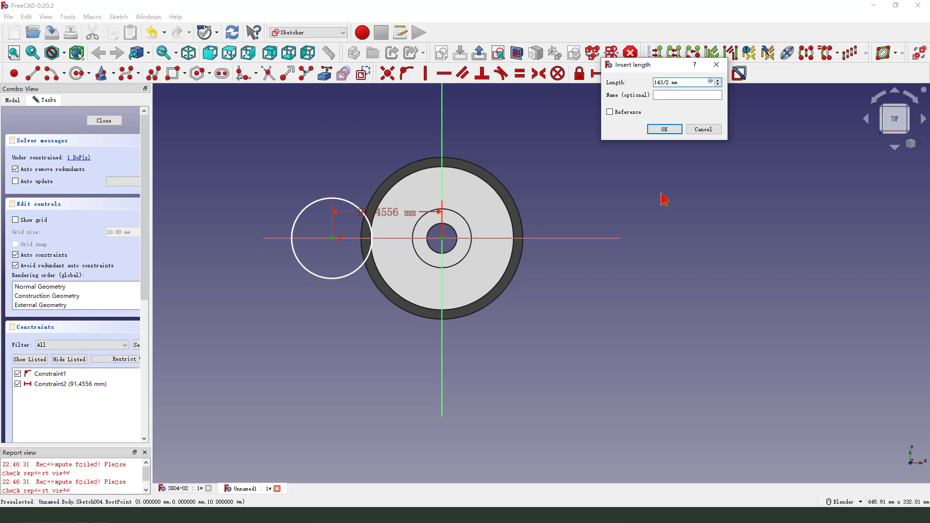
left_click_drag(687, 68, 706, 67)
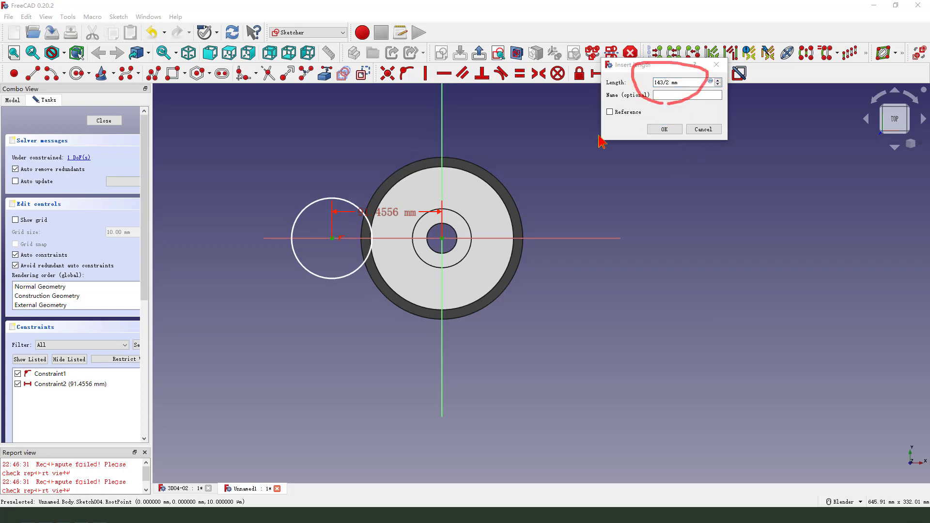
mouse_move(369, 230)
left_mouse_down()
mouse_move(660, 107)
mouse_move(649, 104)
left_mouse_up()
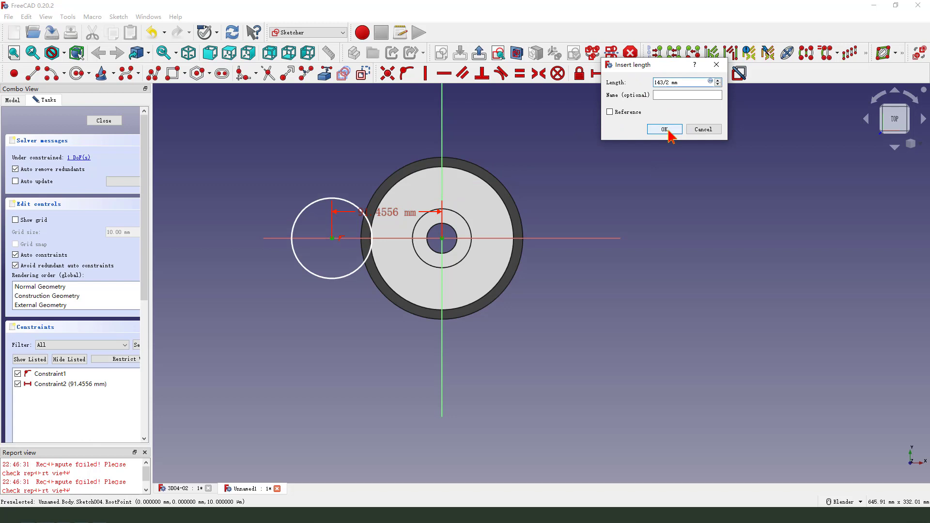
left_click(666, 130)
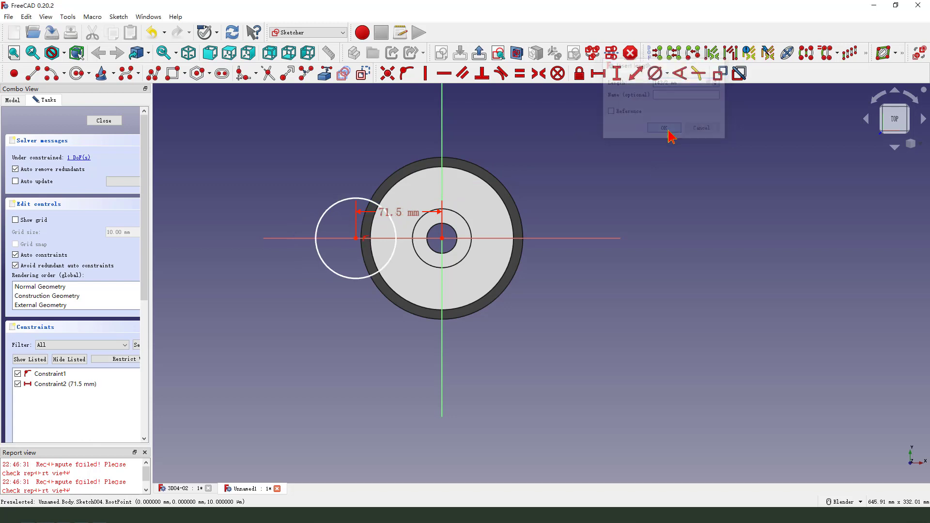
Step: Give the circle a 66 mm diameter and move the dimension labels aside
left_click(341, 201)
left_click(653, 74)
type("66")
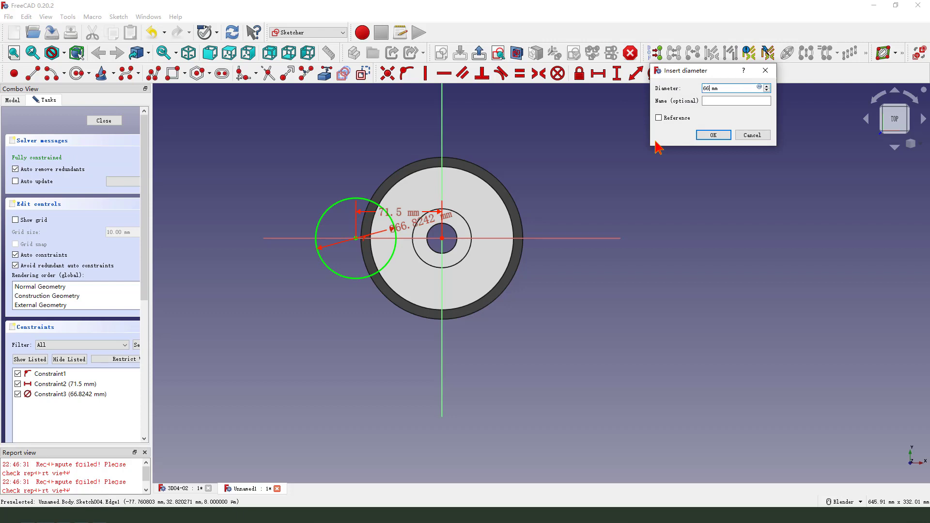
key("Return")
left_click_drag(421, 222, 301, 281)
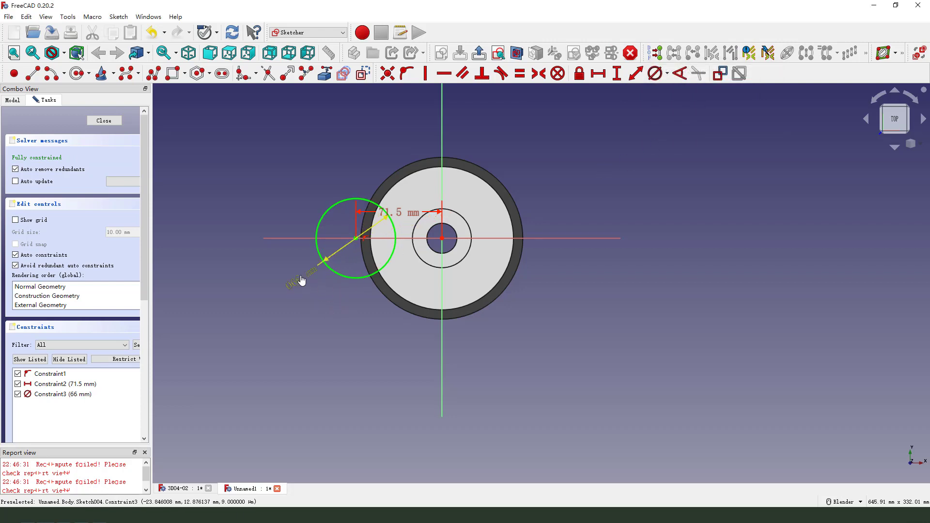
left_click(401, 275)
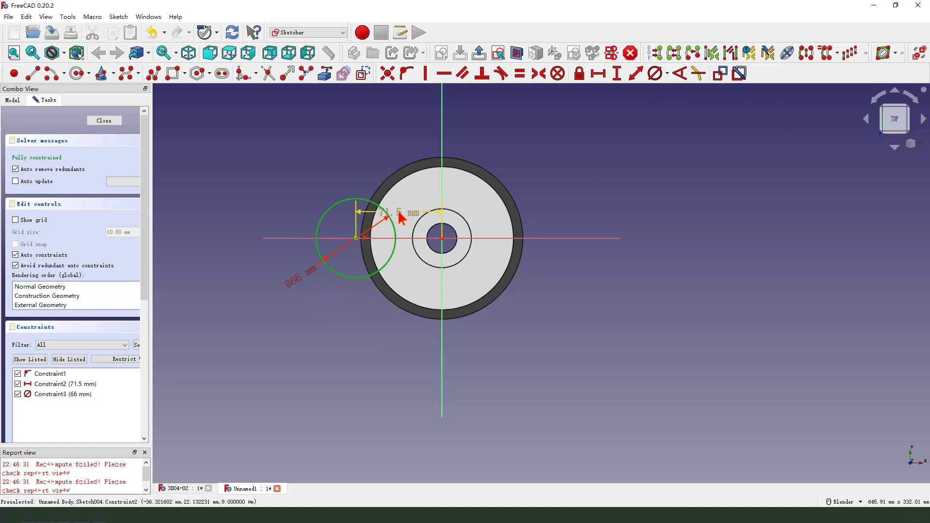
left_click_drag(381, 214, 397, 347)
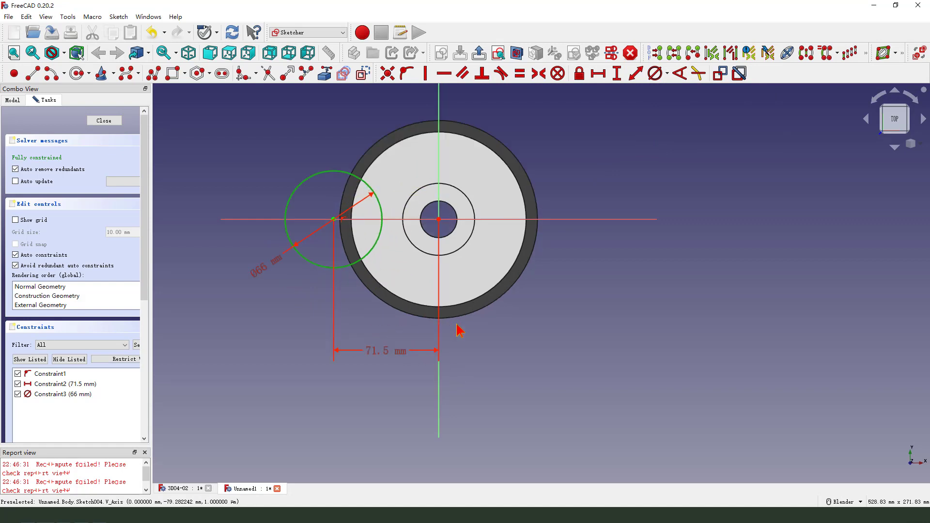
middle_click_drag(457, 375, 446, 380, "shift")
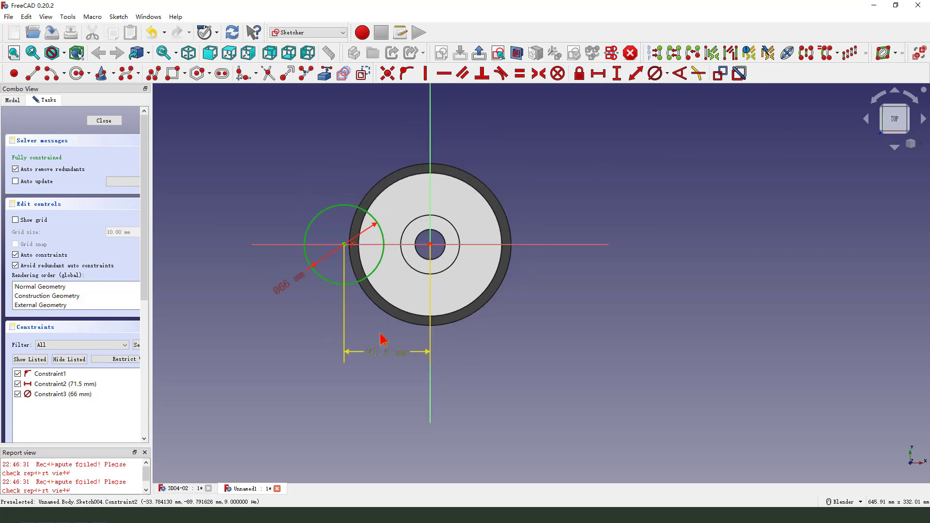
Step: Close the sketch and pocket the circle 15 mm into the flange as Pocket001
left_click(480, 58)
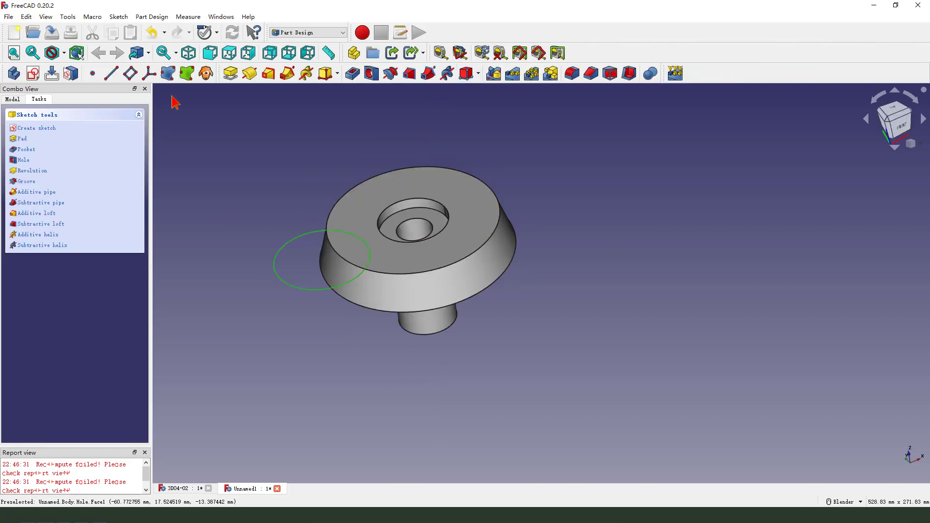
left_click(353, 74)
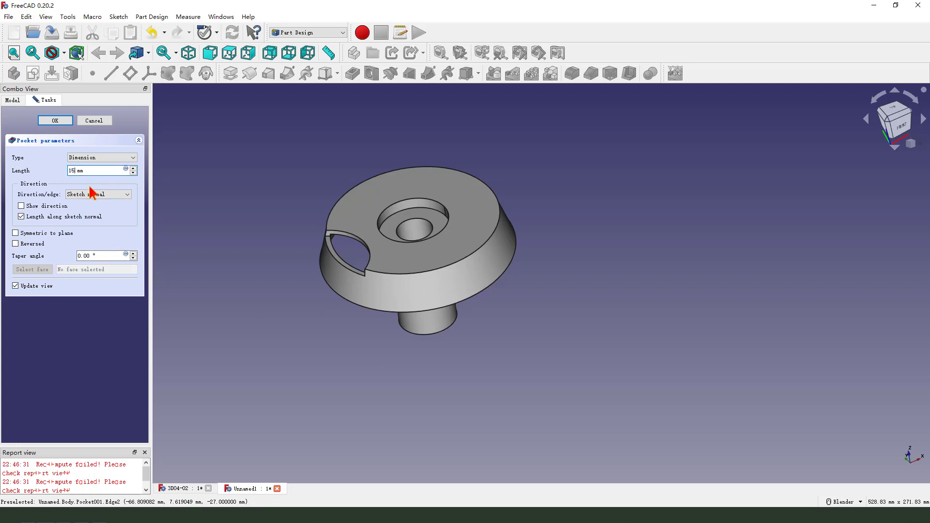
scroll(272, 264, "up", 2)
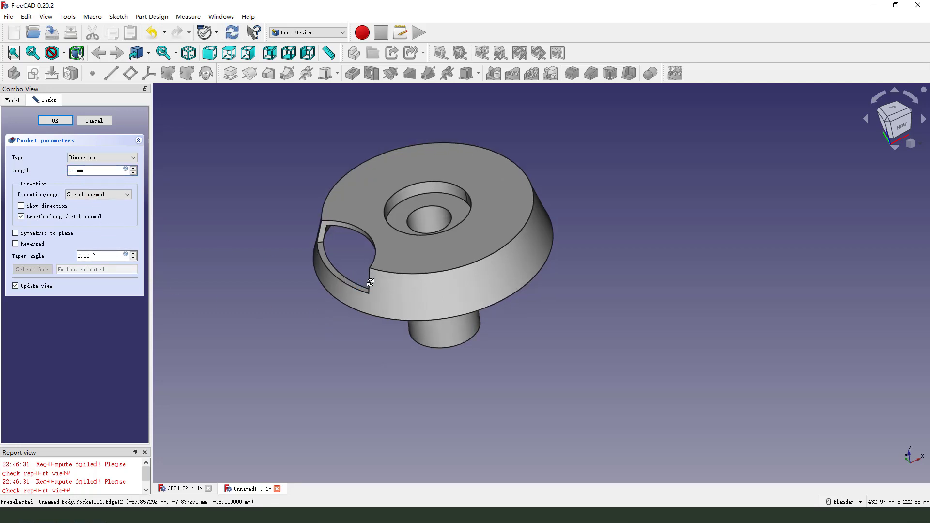
left_click(53, 122)
scroll(239, 210, "down", 2)
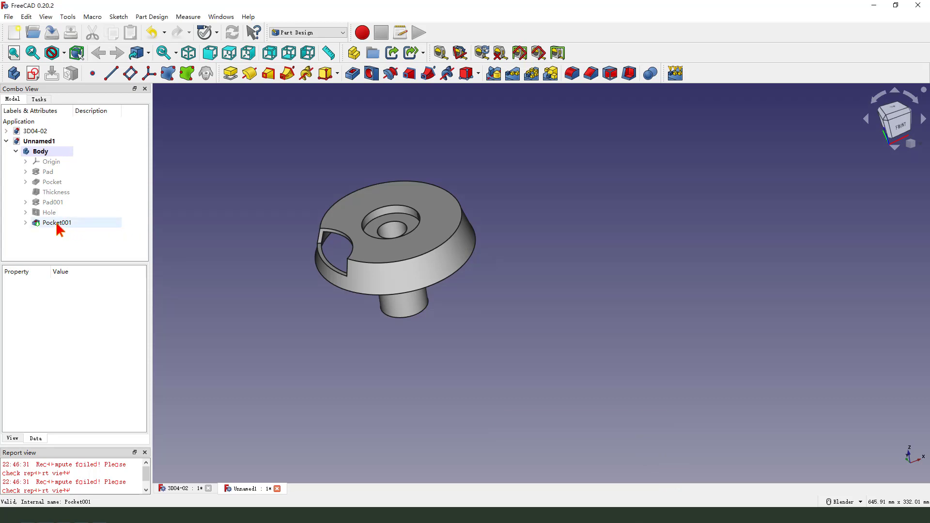
Step: Polar-pattern Pocket001 over 180° with 3 occurrences and reversed direction
left_click(58, 223)
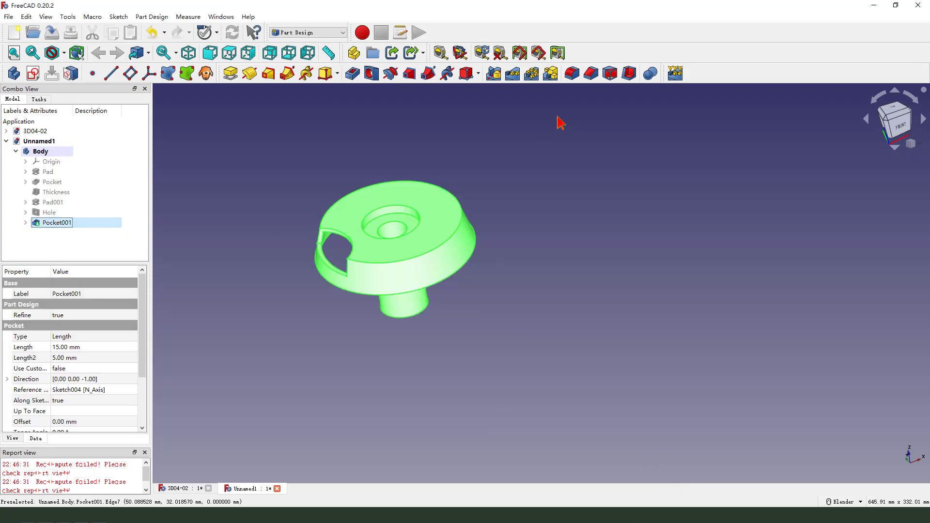
left_click(531, 73)
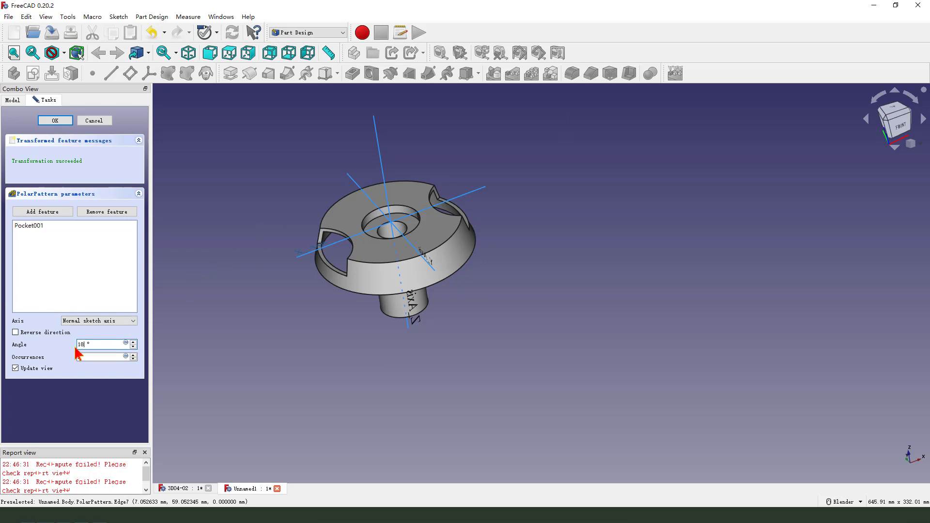
key("Tab")
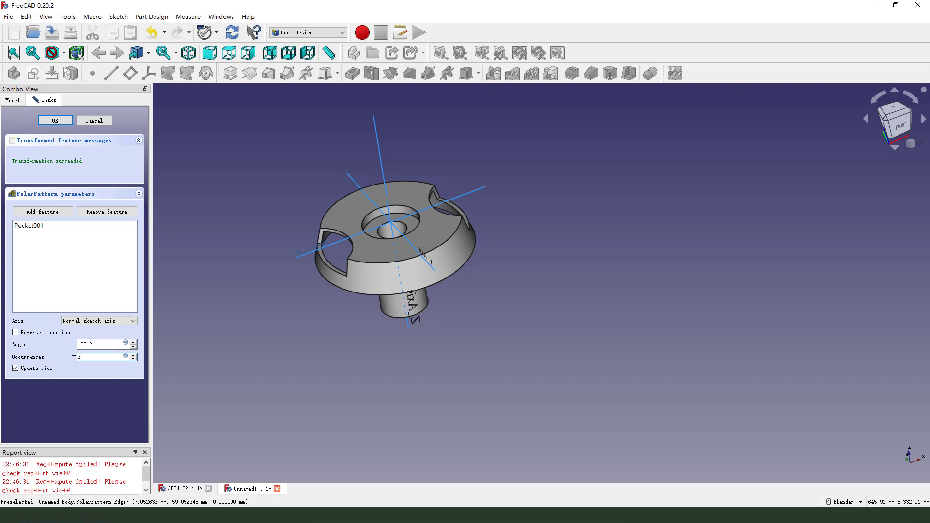
type("3")
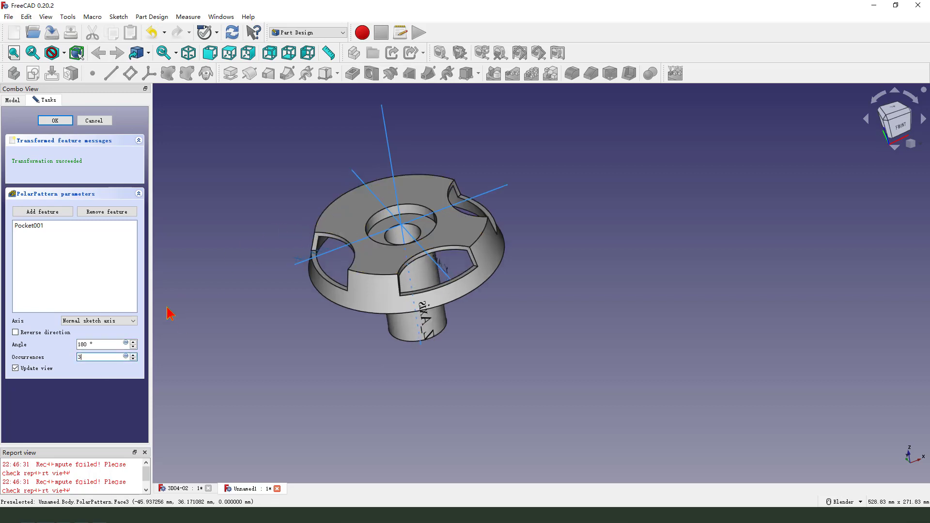
mouse_move(332, 260)
middle_mouse_down()
mouse_move(304, 246)
mouse_move(349, 251)
middle_mouse_up()
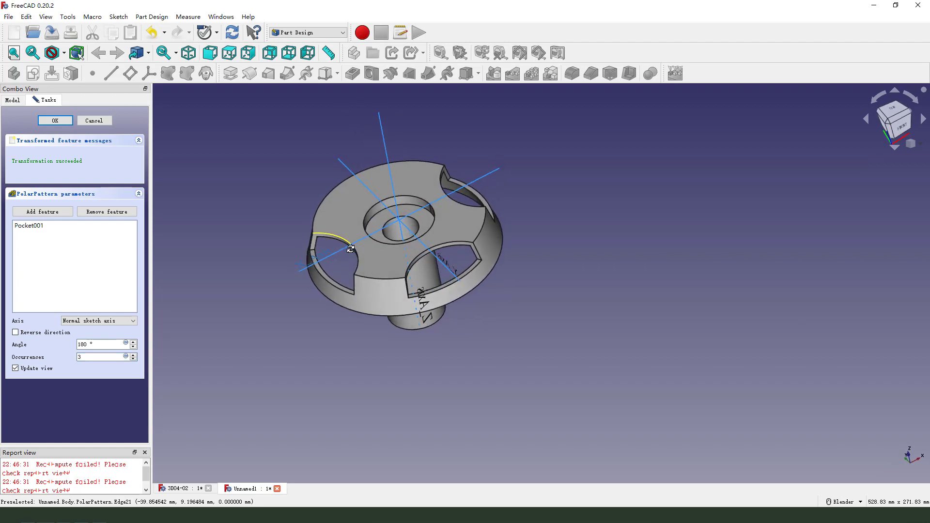
left_click(16, 333)
Step: Orbit the model to inspect the three patterned cutouts
mouse_move(404, 229)
middle_mouse_down()
mouse_move(423, 190)
mouse_move(315, 214)
middle_mouse_up()
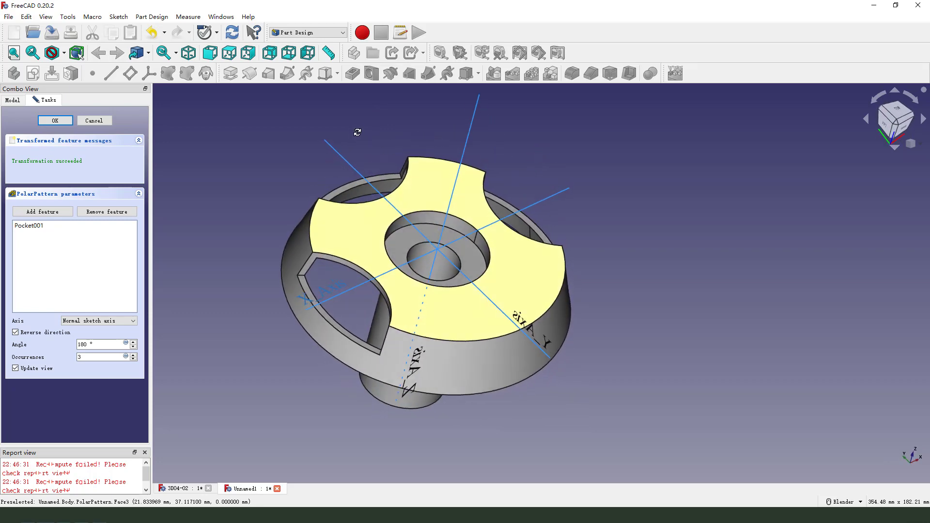
left_click_drag(60, 360, 102, 332)
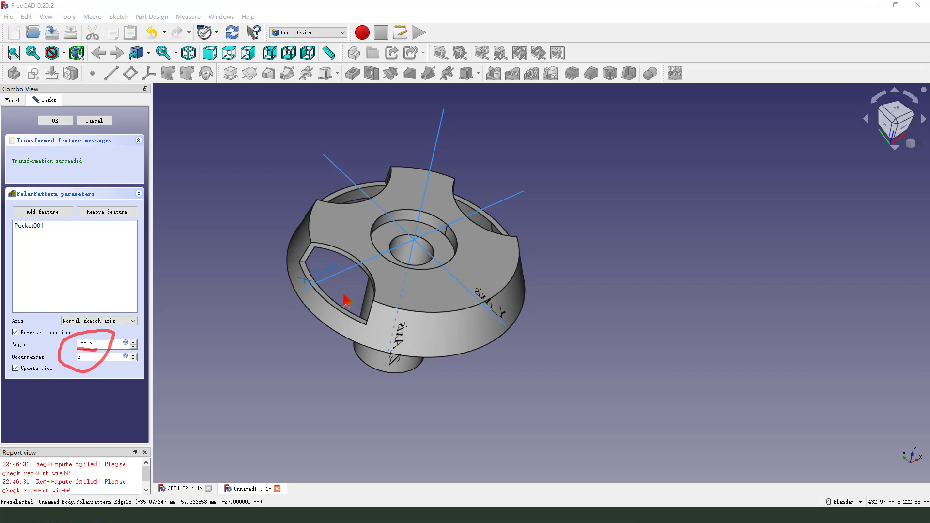
left_click_drag(354, 293, 382, 160)
left_click_drag(513, 192, 252, 301)
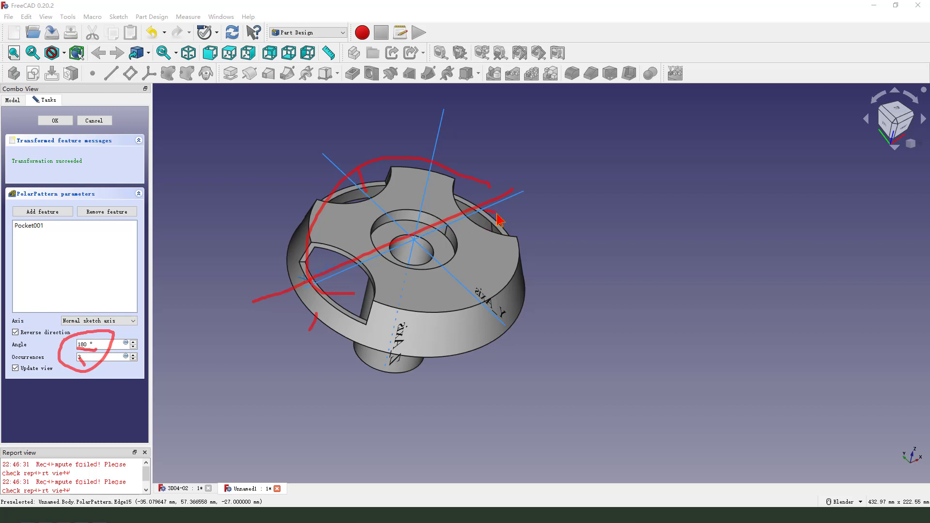
left_click_drag(499, 220, 474, 249)
key("Escape")
Step: Accept the polar pattern and orbit to the flange's underside
left_click(56, 121)
scroll(526, 260, "down", 2)
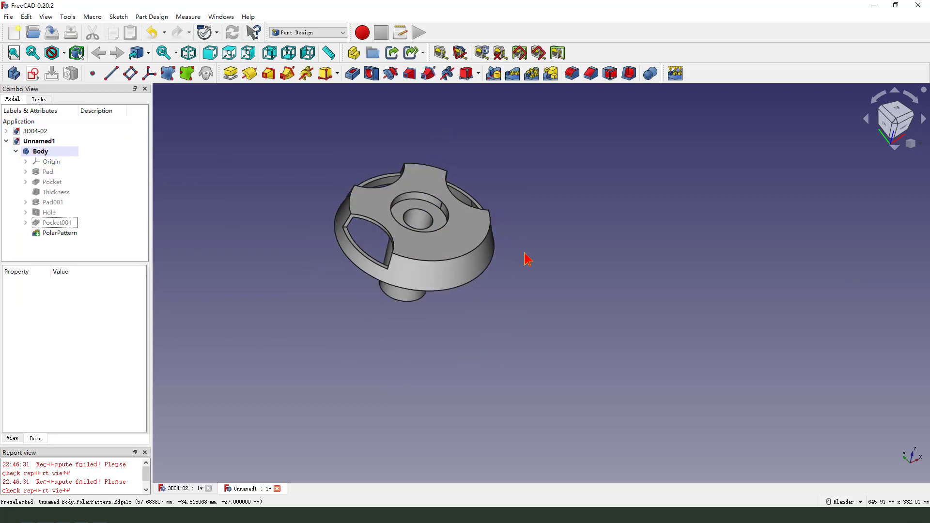
mouse_move(526, 260)
middle_mouse_down()
mouse_move(482, 231)
mouse_move(461, 266)
mouse_move(484, 167)
mouse_move(401, 186)
middle_mouse_up()
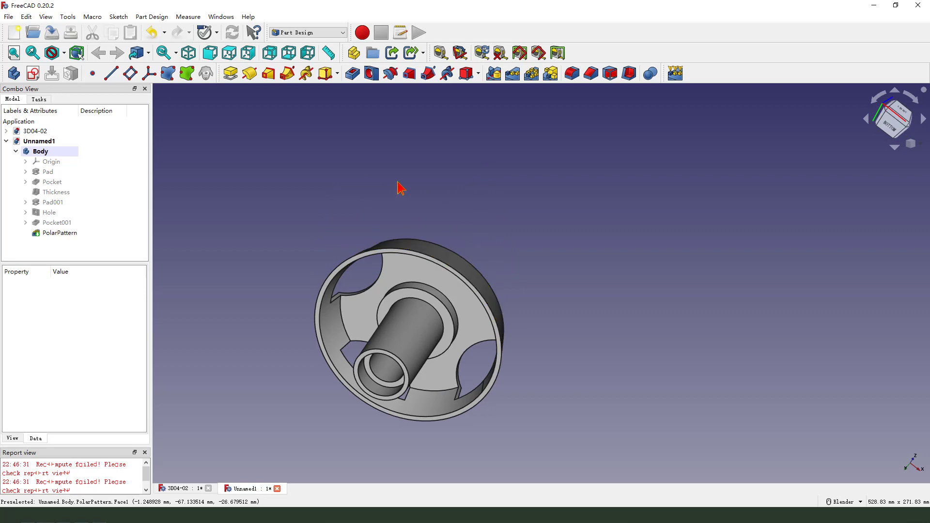
scroll(447, 259, "up", 2)
middle_click_drag(446, 260, 451, 206)
scroll(451, 207, "up", 2)
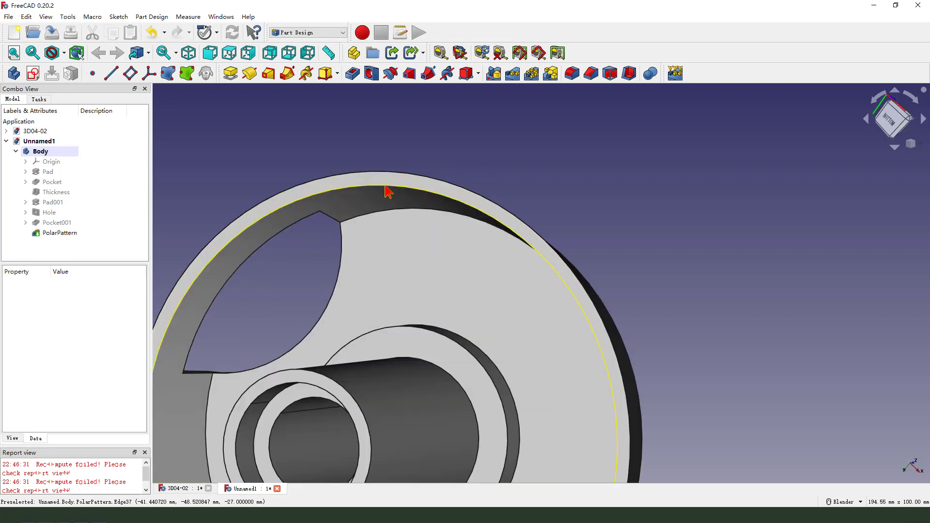
Step: Fillet the two outer rim edges with a 1.5 mm radius
left_click(385, 175)
left_click(385, 175, "ctrl")
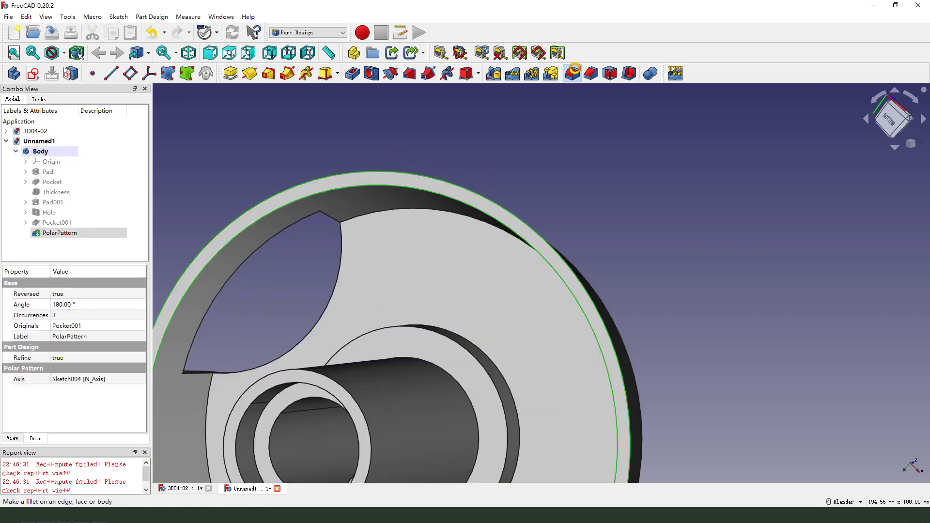
left_click(573, 73)
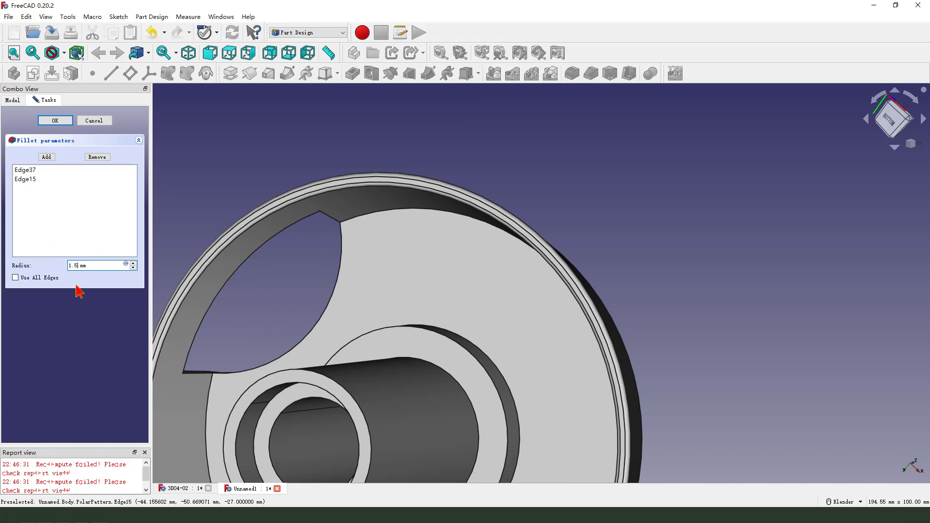
scroll(325, 145, "down", 3)
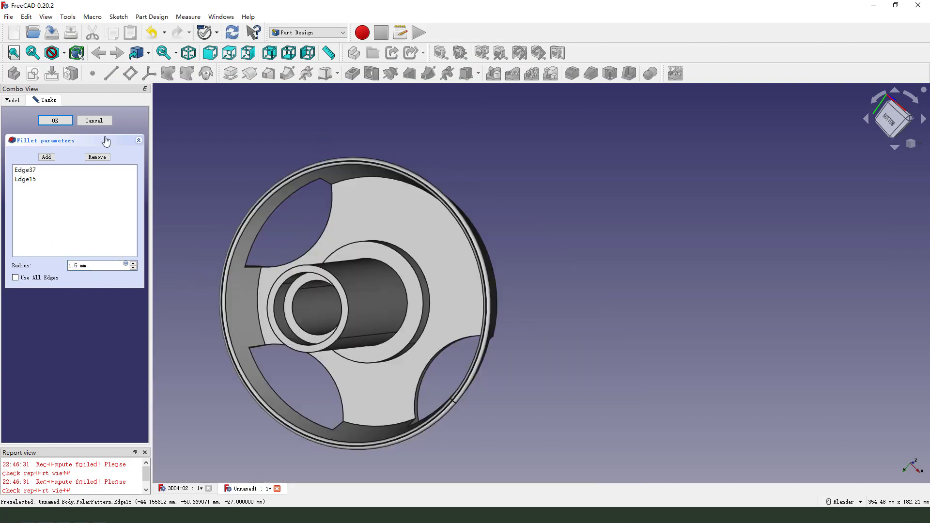
left_click(69, 122)
mouse_move(391, 206)
middle_mouse_down()
mouse_move(405, 322)
mouse_move(425, 270)
mouse_move(282, 259)
middle_mouse_up()
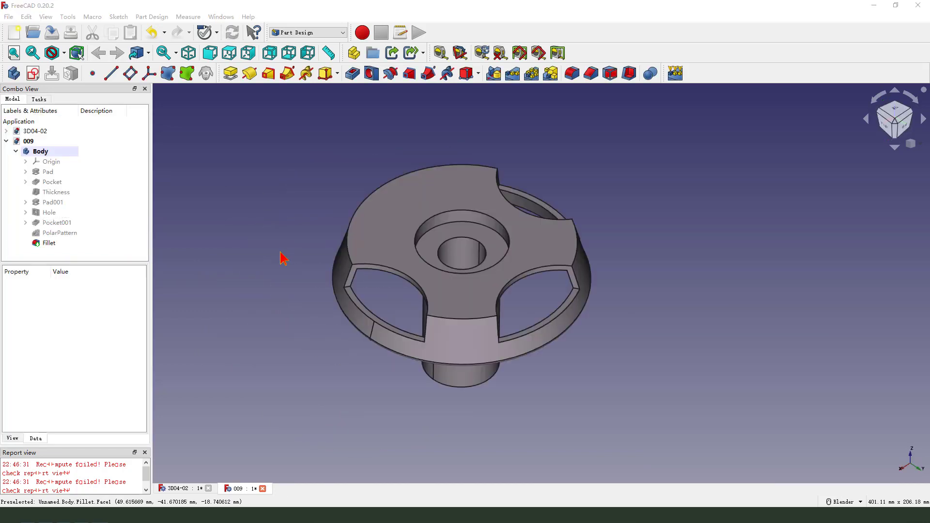
Step: Sketch a radial line from the origin on the flange top with a small circle at its end
left_click(407, 199)
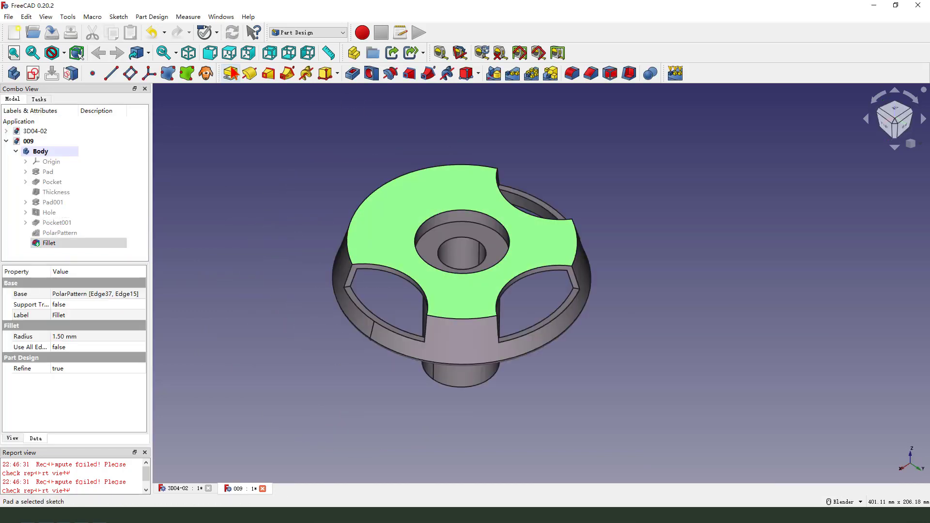
left_click(34, 74)
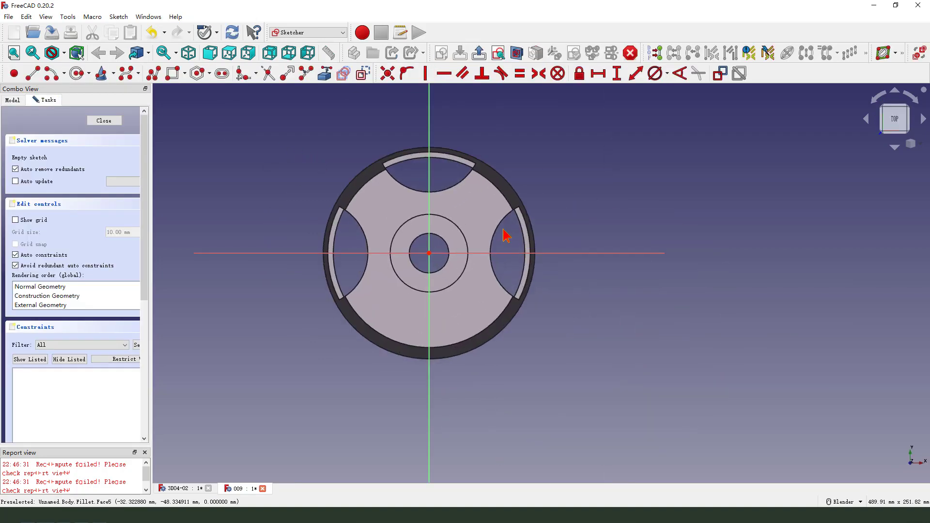
left_click(75, 74)
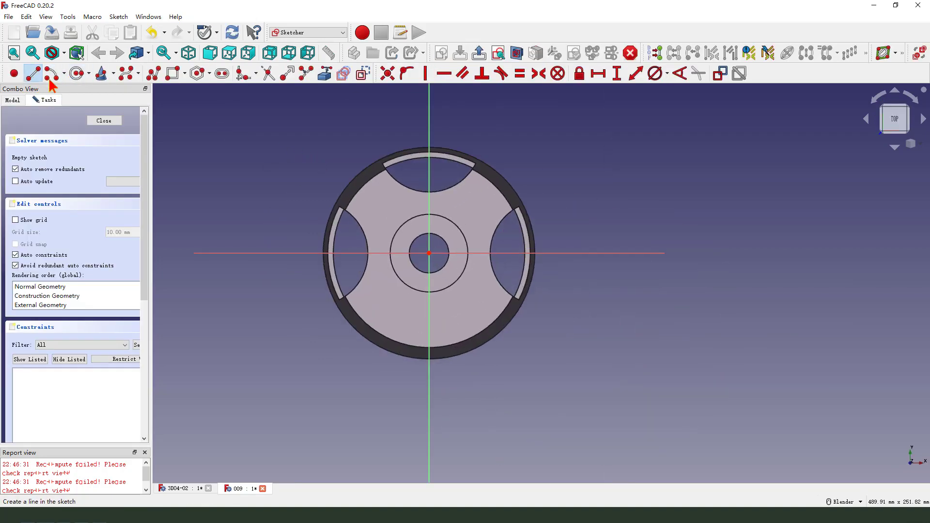
left_click(430, 253)
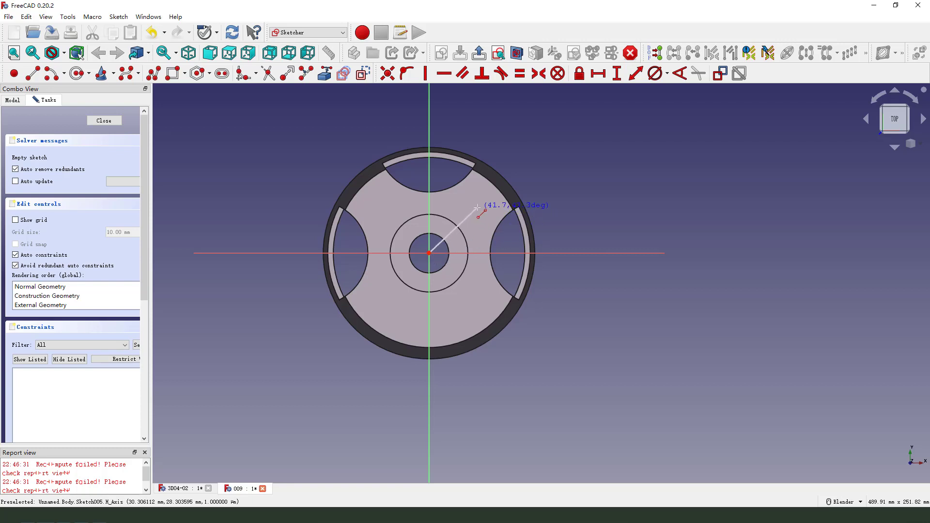
left_click(477, 208)
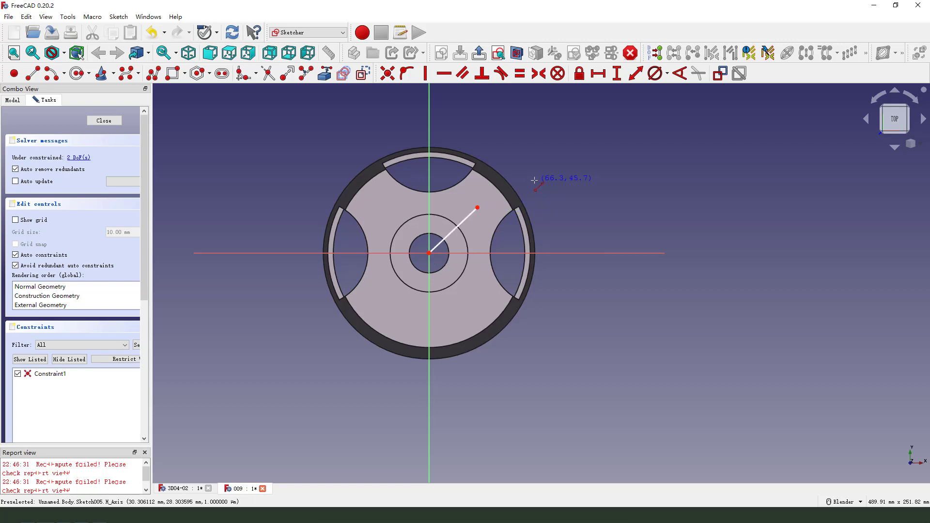
left_click(478, 207)
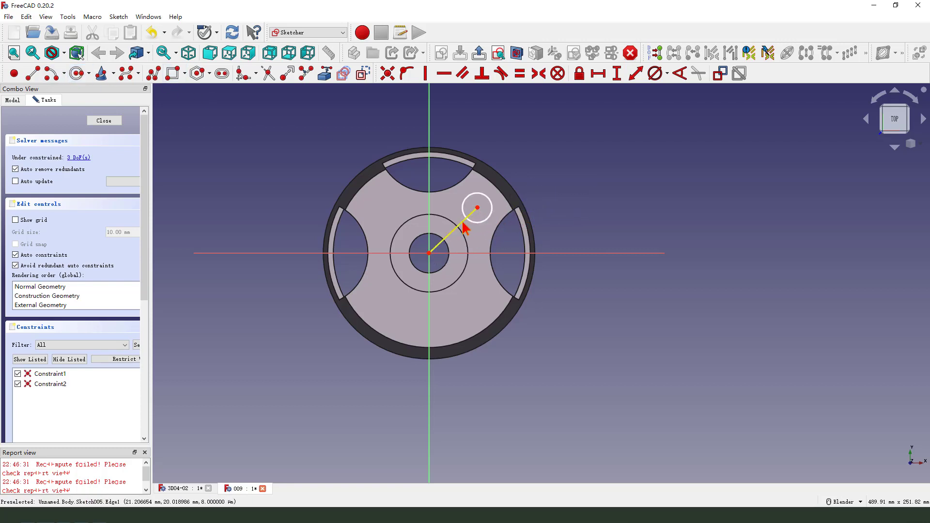
Step: Constrain the radial line to 45° from the horizontal axis and the circle to 9 mm diameter
left_click(450, 234)
left_click(513, 253)
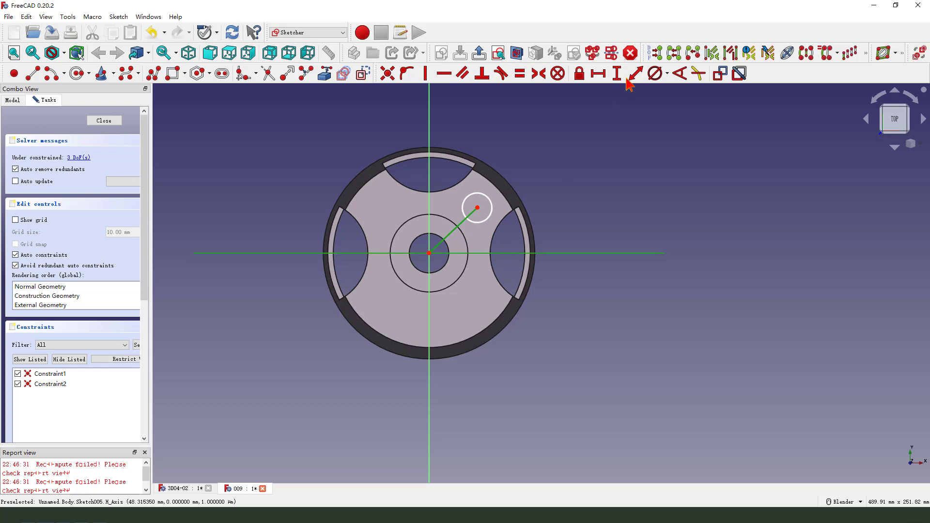
left_click(678, 73)
type("5")
key("Return")
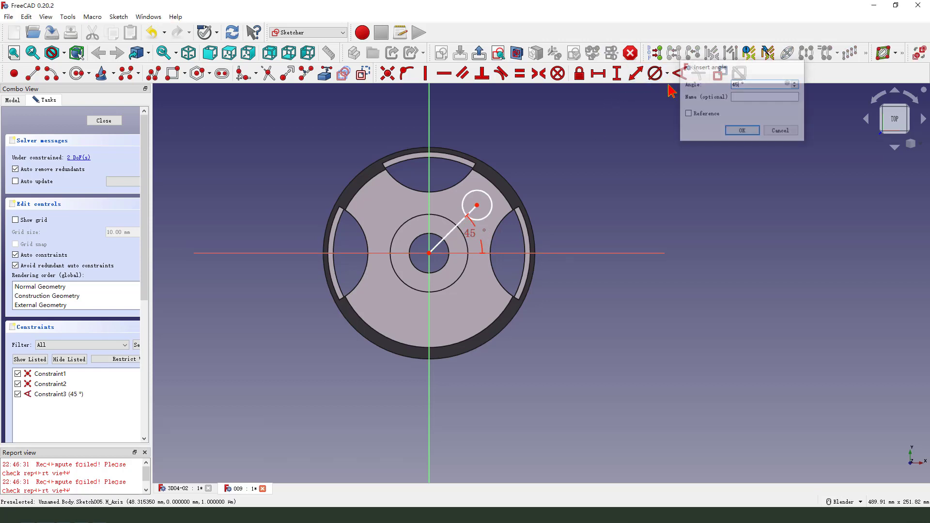
left_click(484, 196)
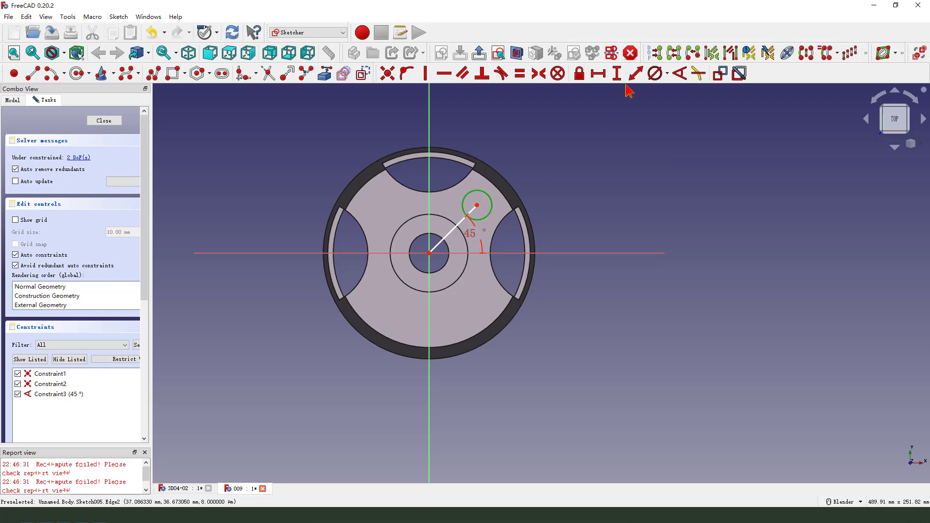
left_click(655, 73)
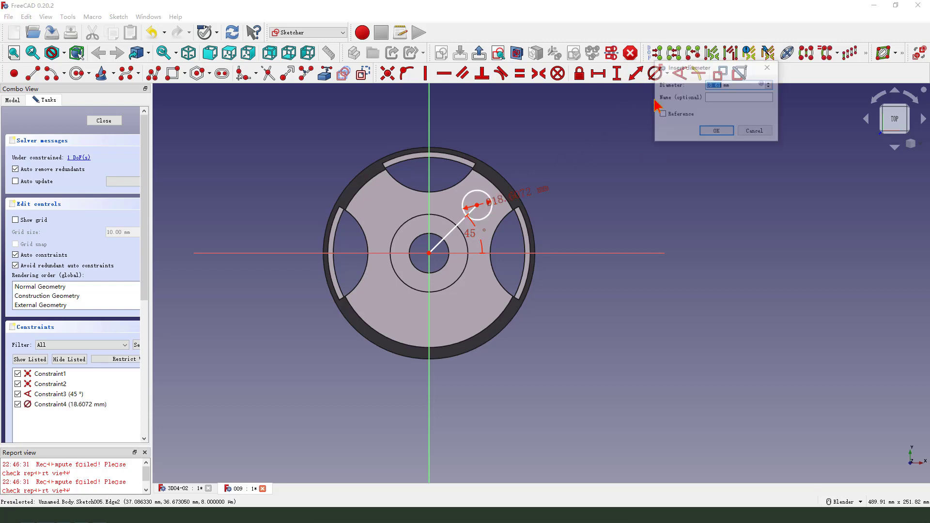
key("Return")
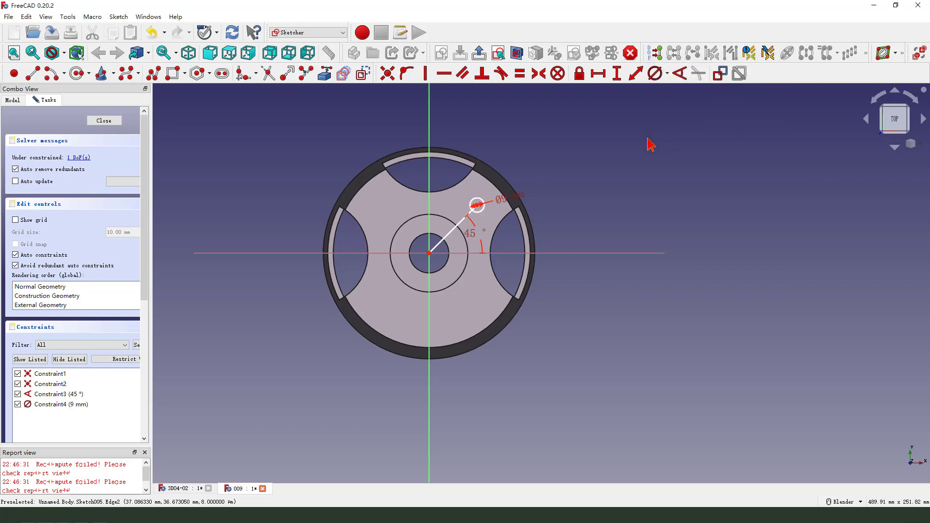
scroll(457, 236, "up", 1)
scroll(452, 236, "up", 1)
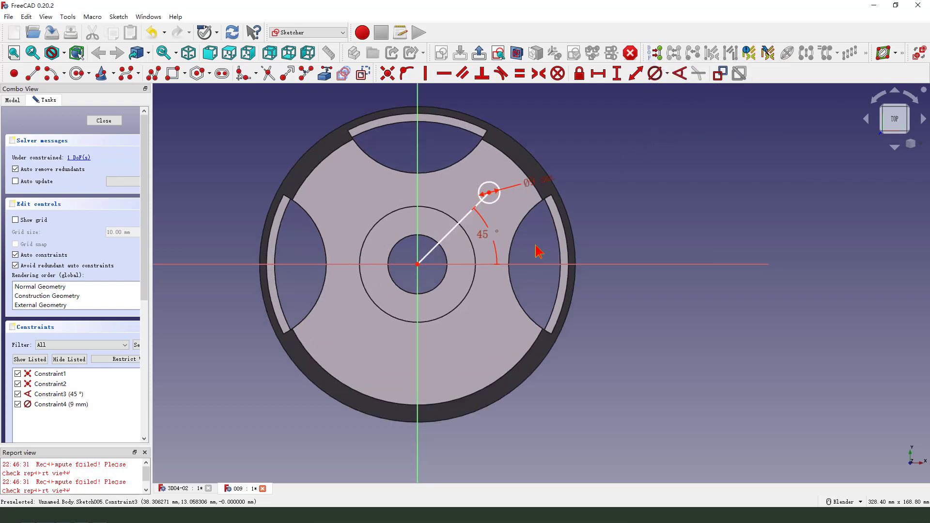
scroll(547, 231, "down", 1)
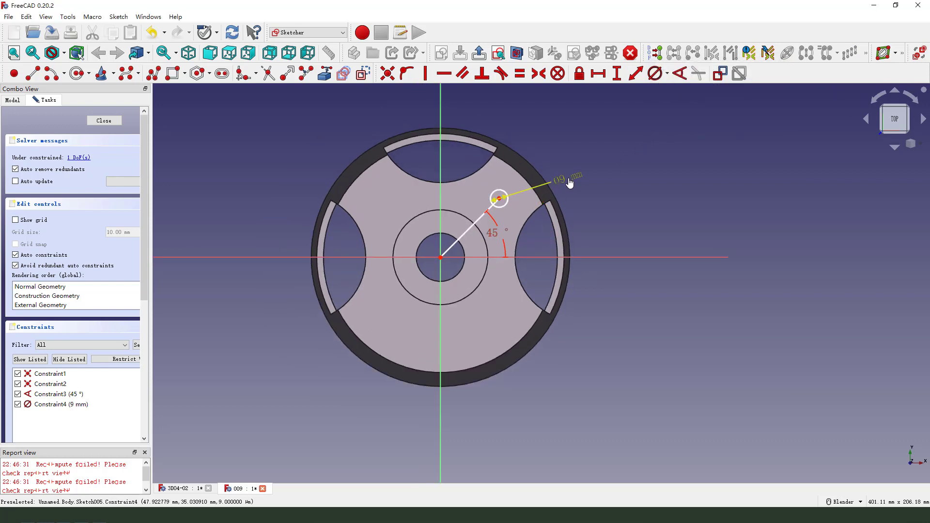
scroll(567, 235, "up", 1)
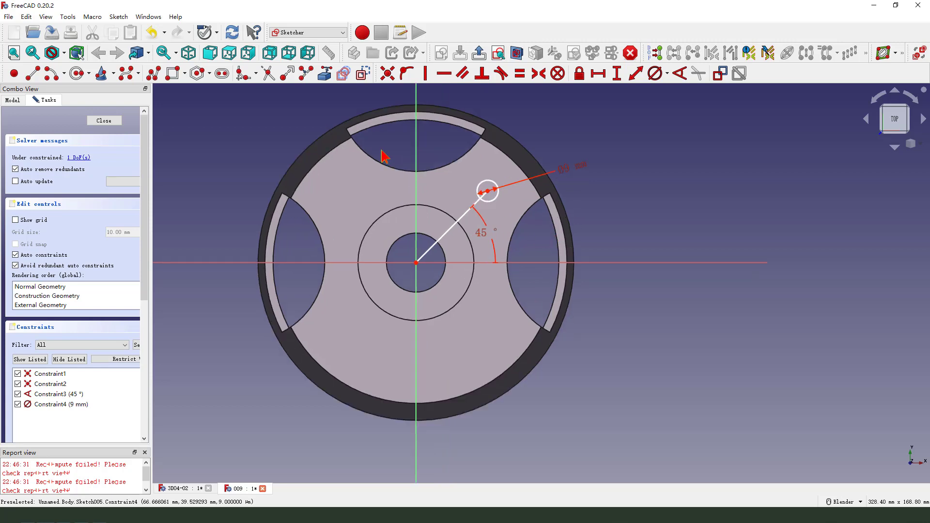
Step: Reference the cutout's arc edge and add a horizontal line equal to the diagonal
left_click(325, 73)
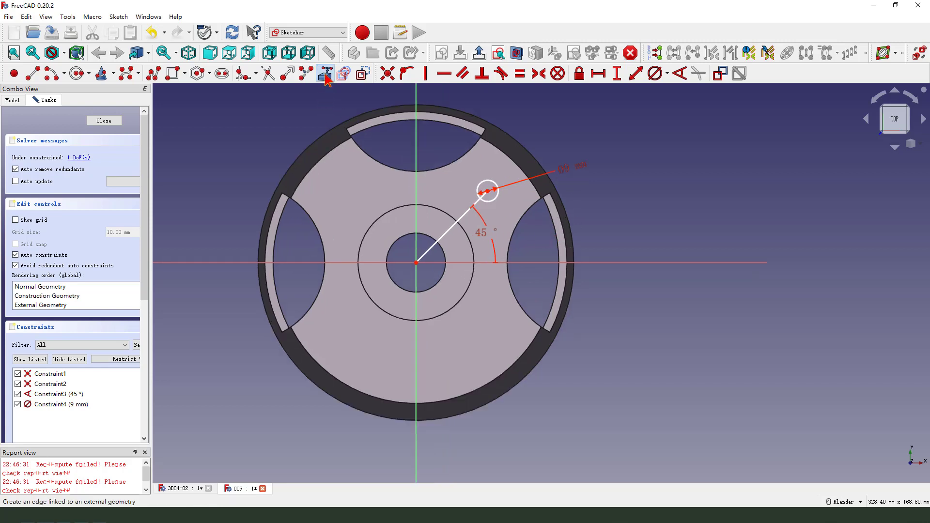
left_click(517, 232)
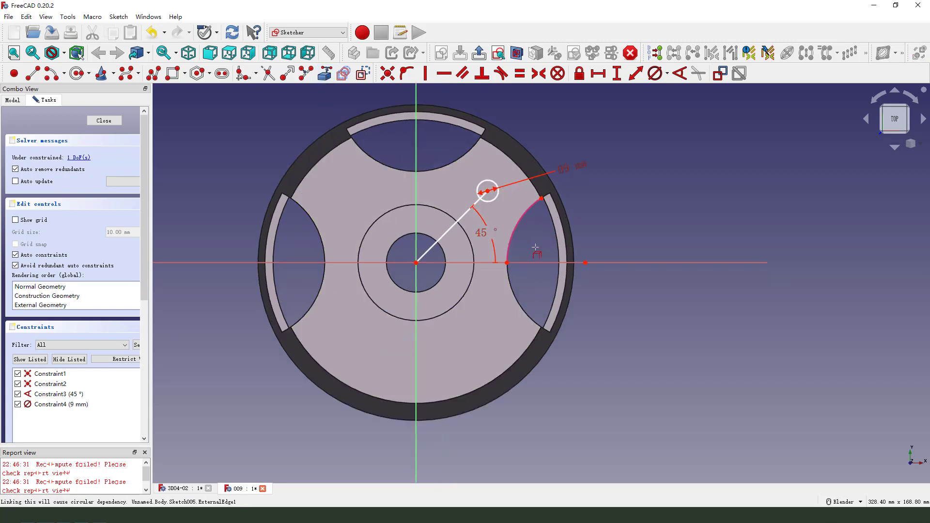
left_click(33, 73)
left_click(416, 263)
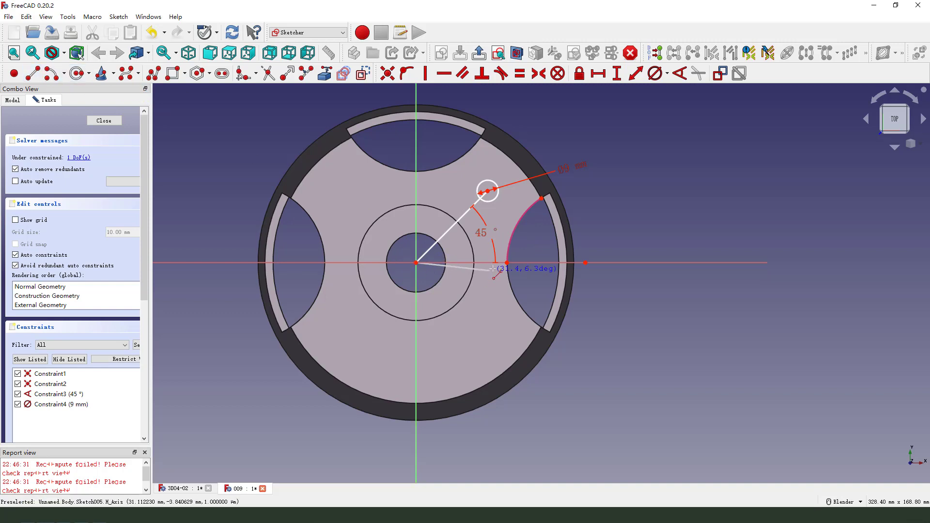
left_click(506, 264)
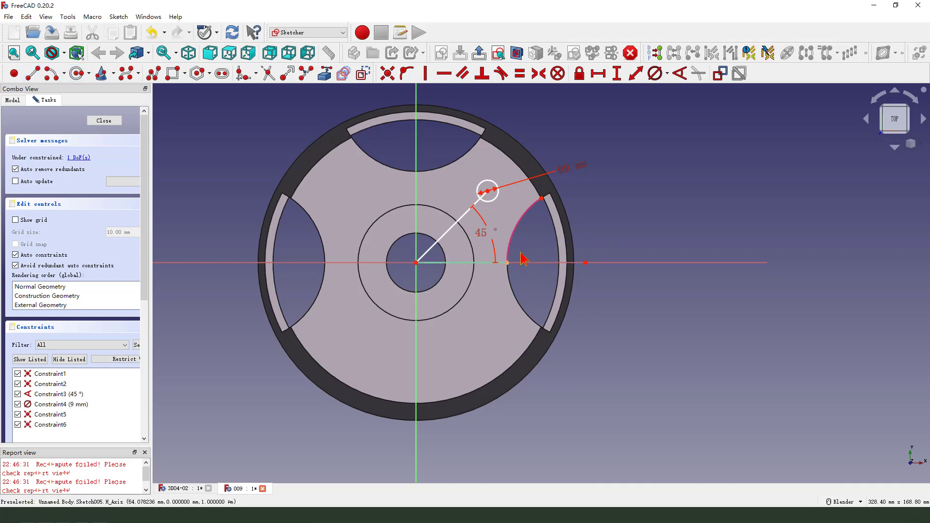
left_click(488, 264)
left_click(469, 211)
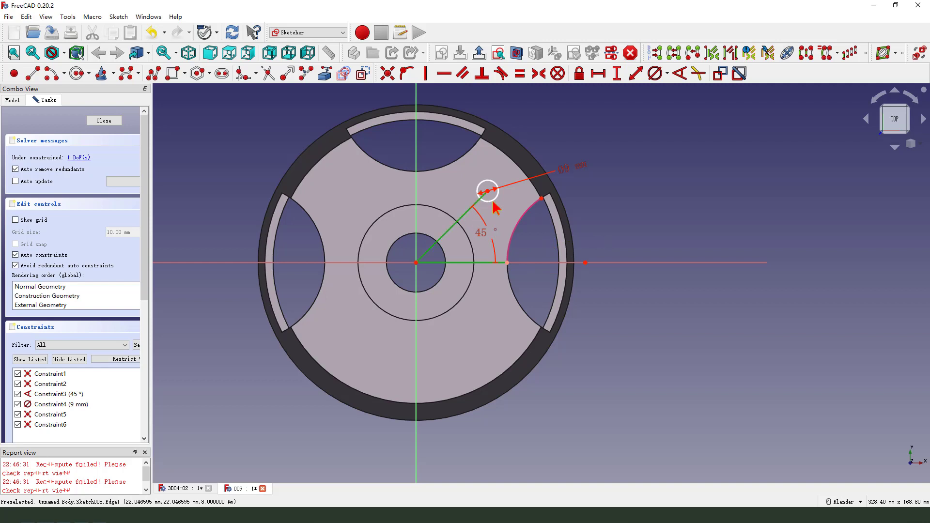
left_click(519, 74)
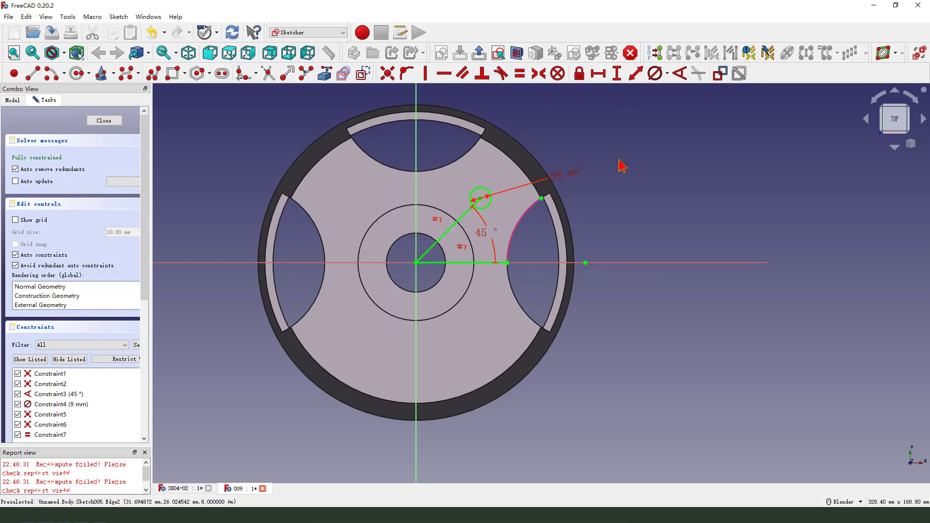
Step: Make both reference lines construction geometry and close the sketch
right_click(623, 165)
key("Escape")
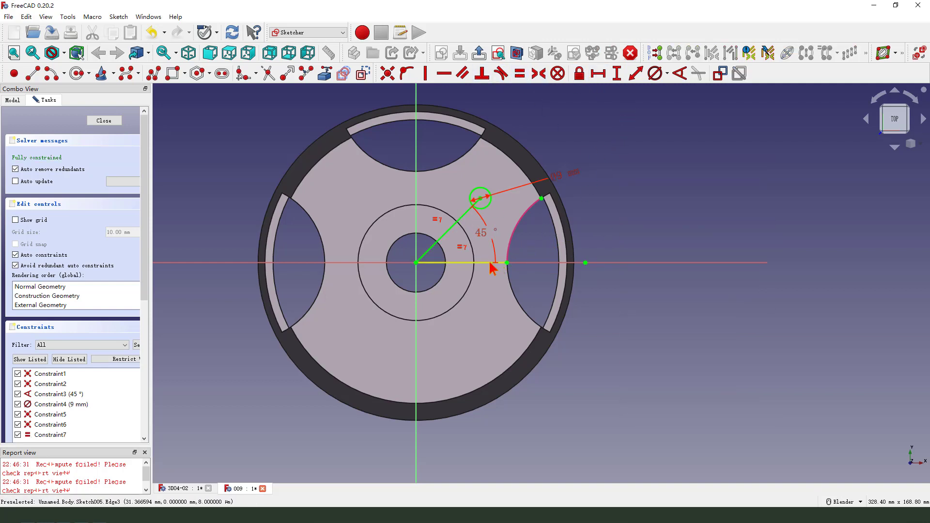
left_click(362, 74)
left_click(447, 231)
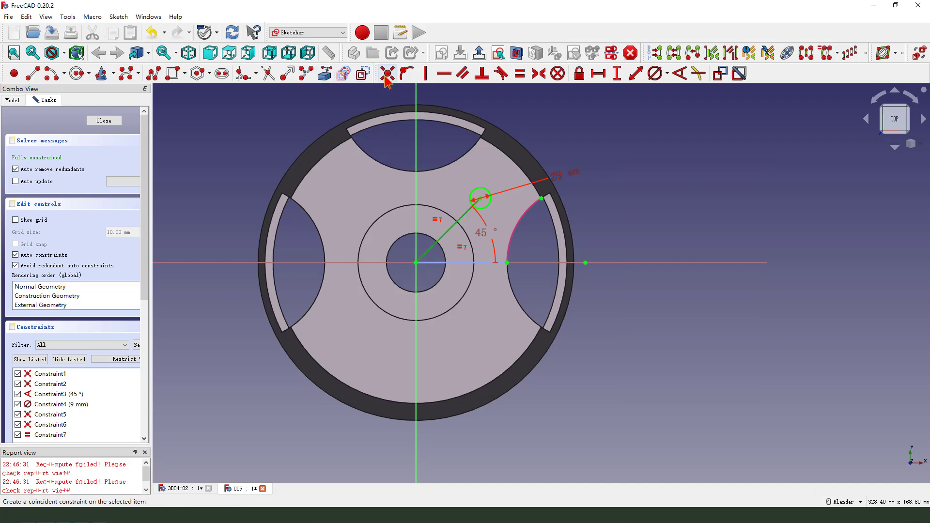
left_click(363, 73)
left_click_drag(572, 182, 581, 189)
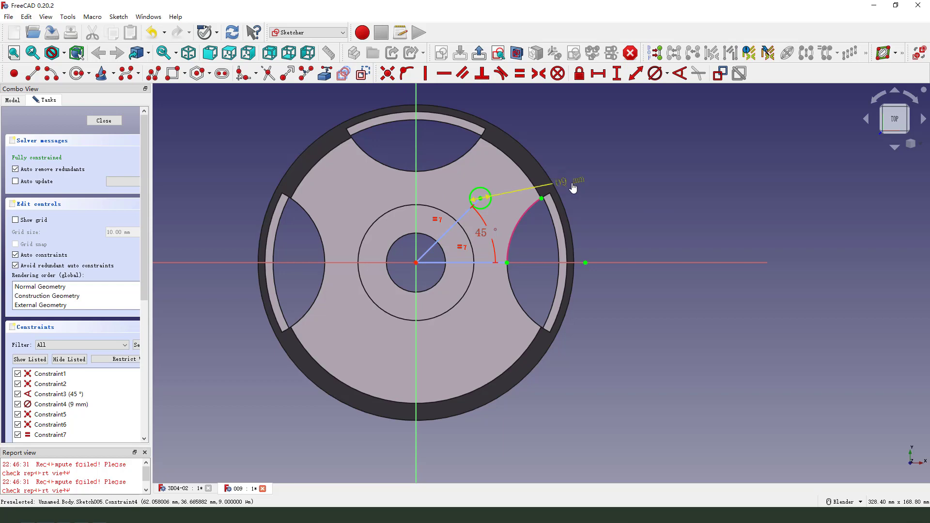
left_click(102, 121)
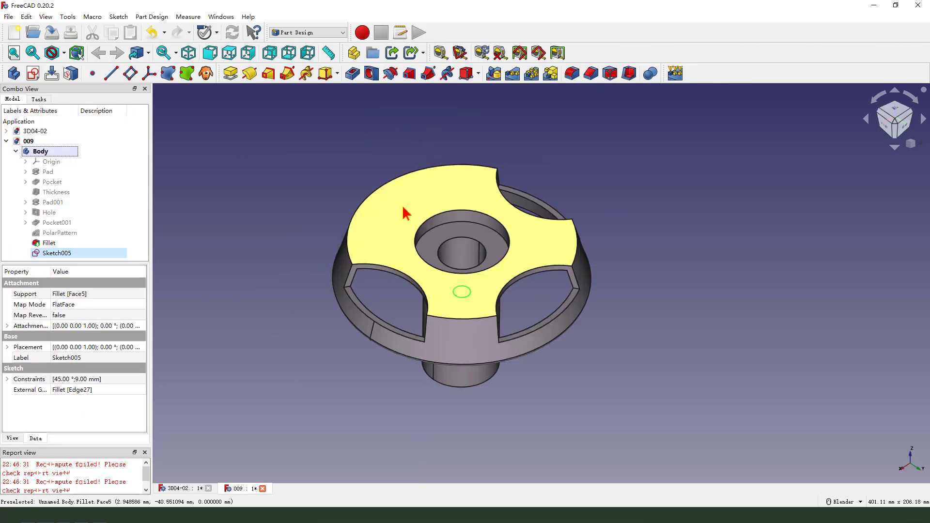
Step: Pocket the 9 mm hole sketch 5 mm deep into the flange top as Pocket002
left_click(352, 74)
middle_click_drag(385, 261, 422, 271)
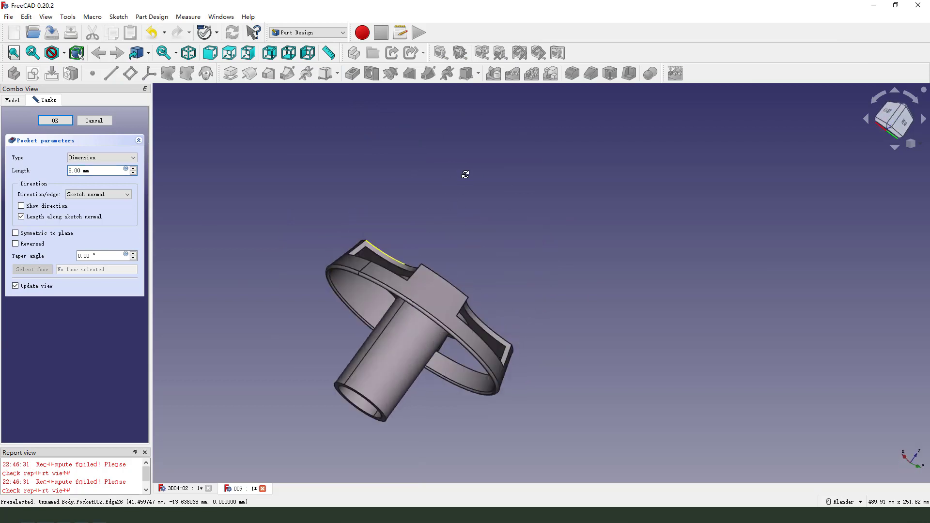
left_click(54, 122)
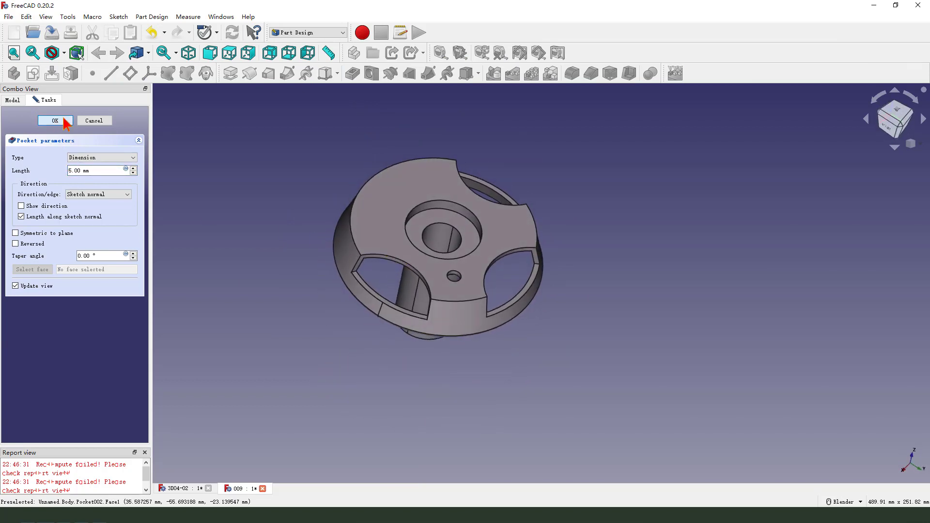
left_click(65, 255)
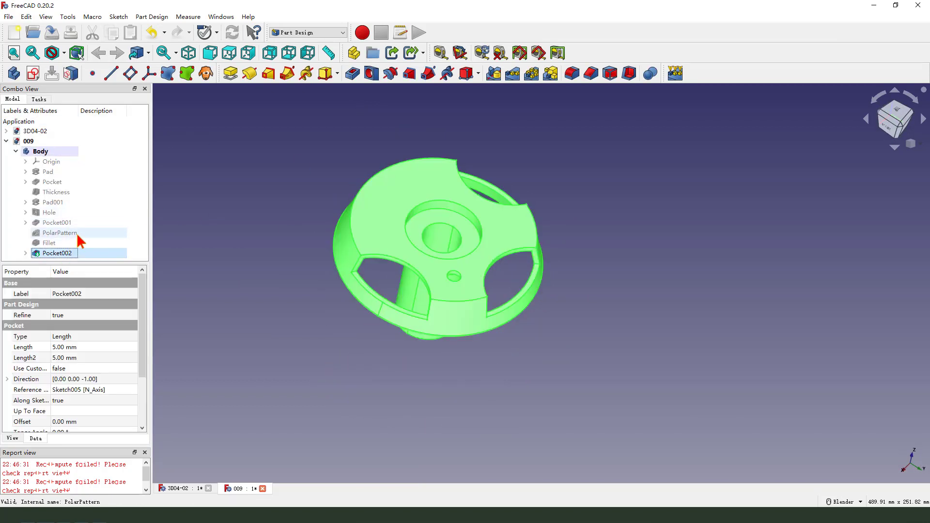
Step: Polar-pattern Pocket002 with 4 occurrences around 360°
left_click(533, 79)
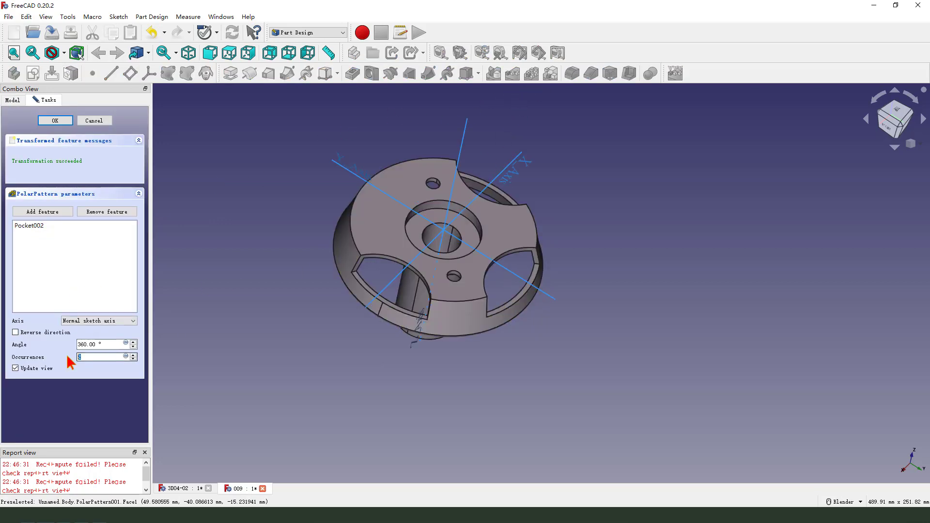
type("4")
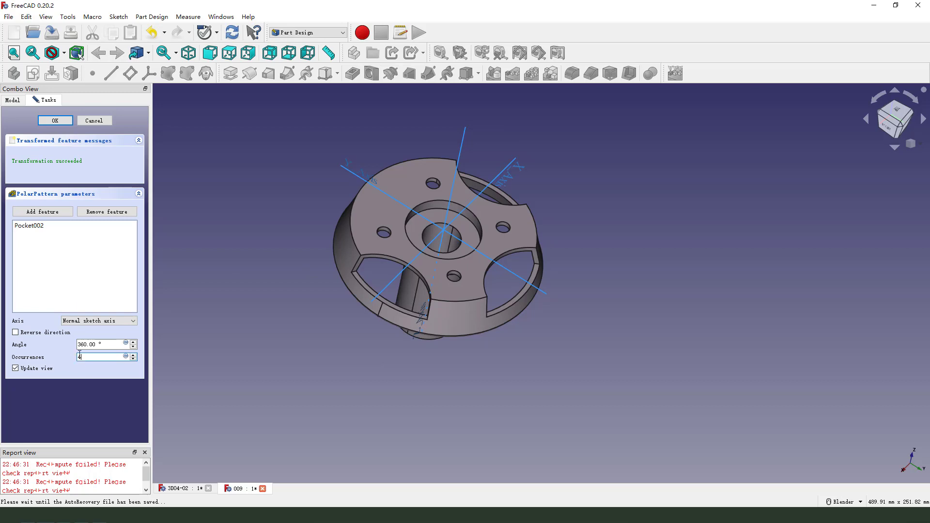
left_click_drag(87, 352, 76, 354)
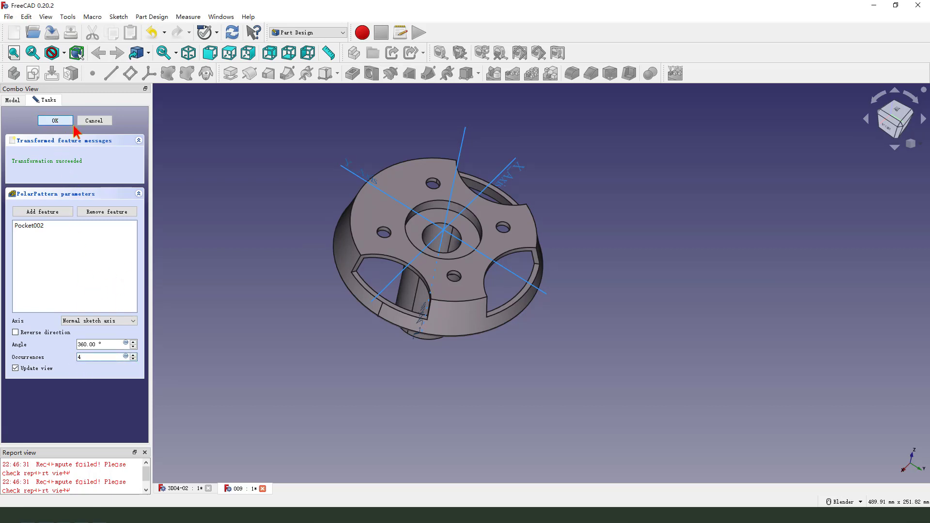
left_click(55, 120)
mouse_move(498, 264)
middle_mouse_down()
mouse_move(467, 236)
mouse_move(487, 223)
mouse_move(468, 276)
middle_mouse_up()
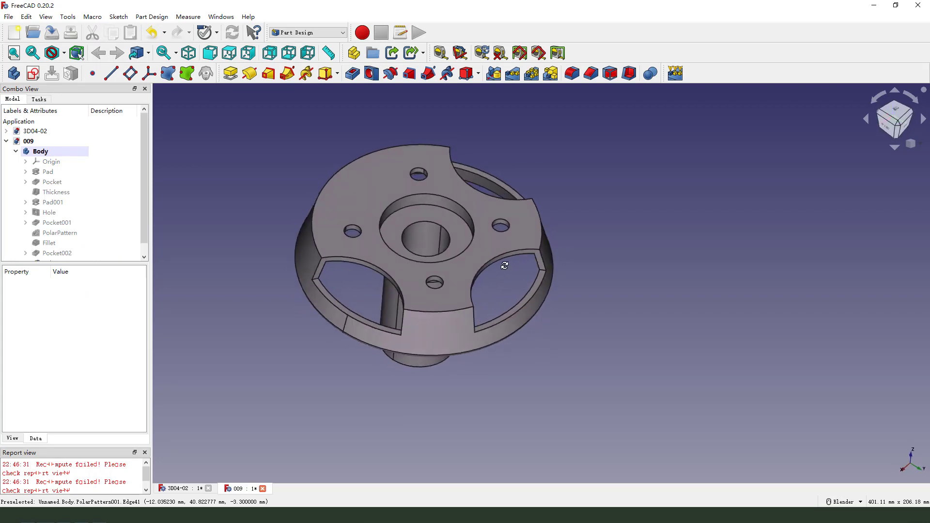
Step: Set the Body's shape colour to the orange swatch and fit the coloured flange in view
left_click(55, 151)
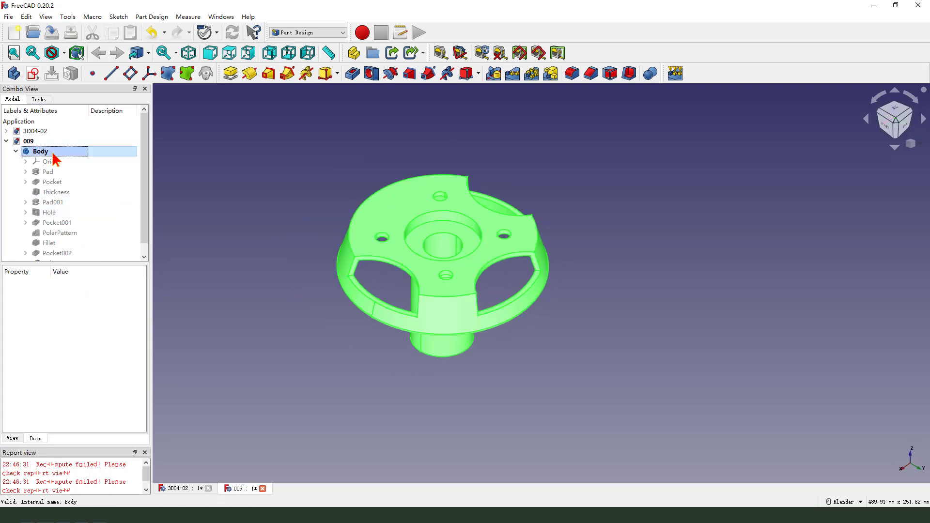
right_click(53, 153)
left_click(94, 191)
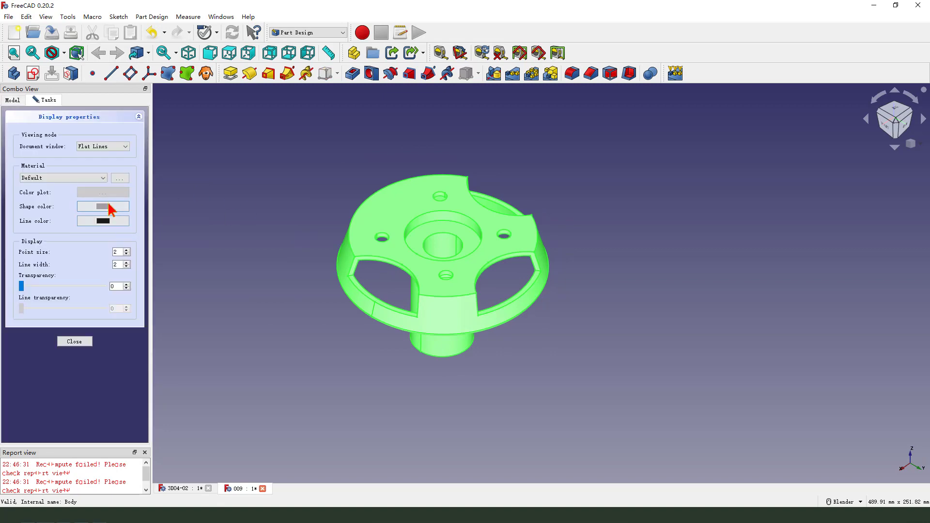
left_click(111, 210)
left_click(392, 222)
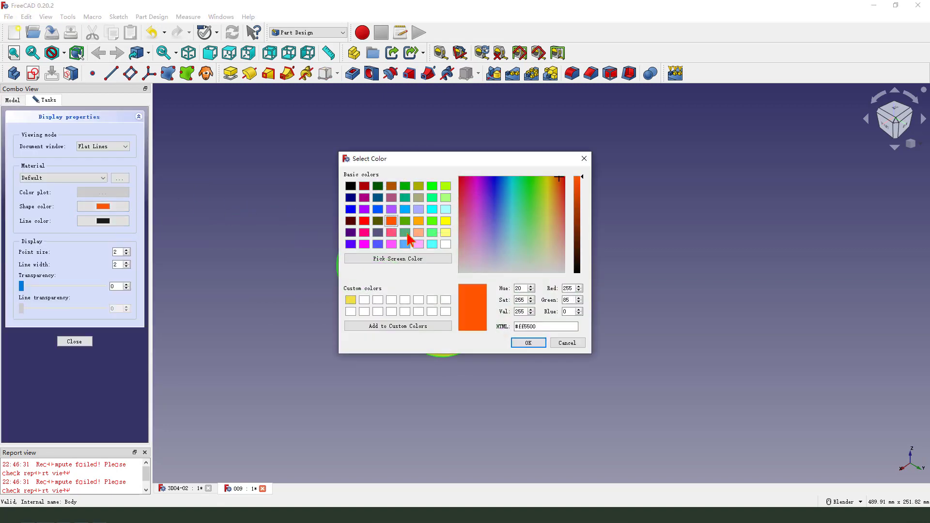
left_click(529, 343)
left_click(74, 342)
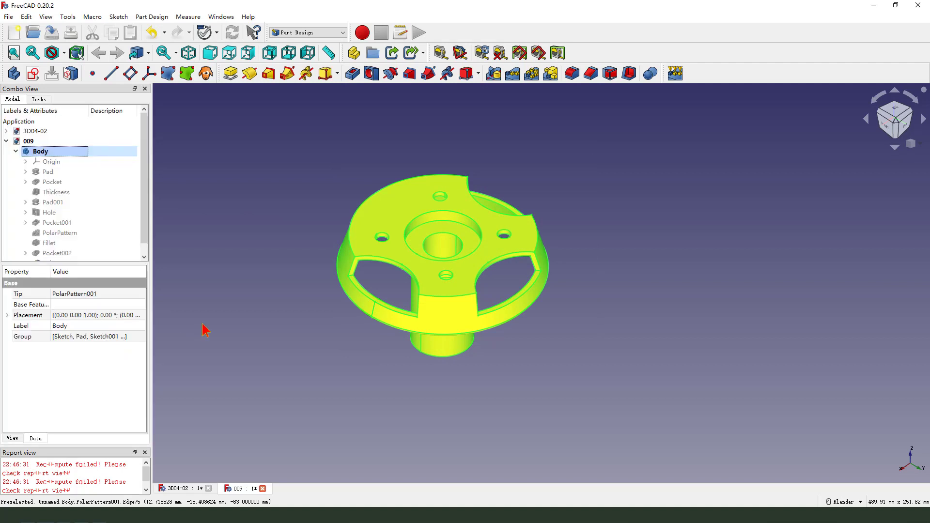
left_click(227, 274)
right_click(228, 274)
left_click(250, 286)
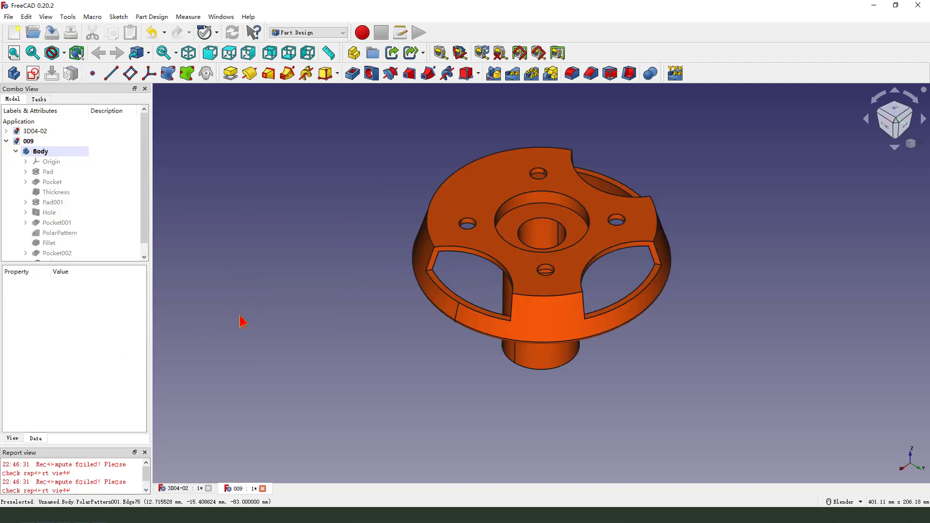
scroll(540, 173, "up", 1)
scroll(627, 266, "up", 1)
scroll(644, 265, "up", 1)
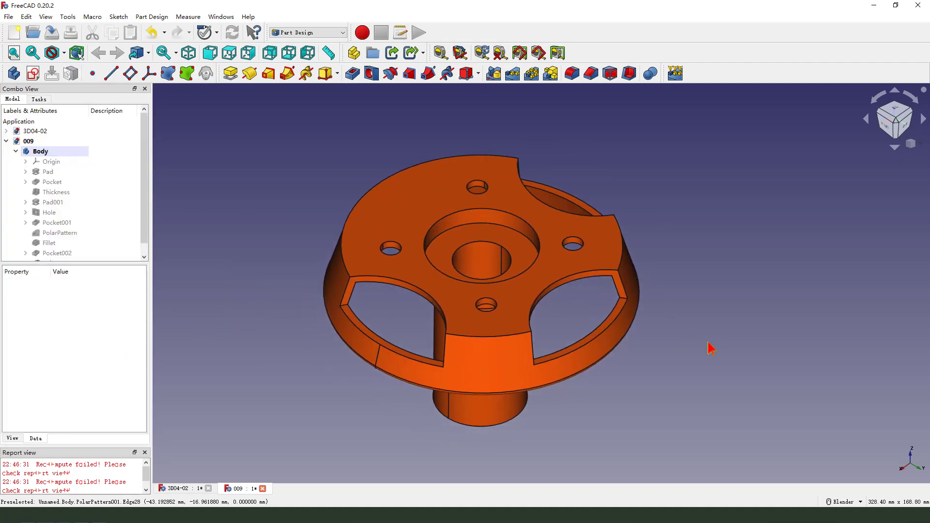